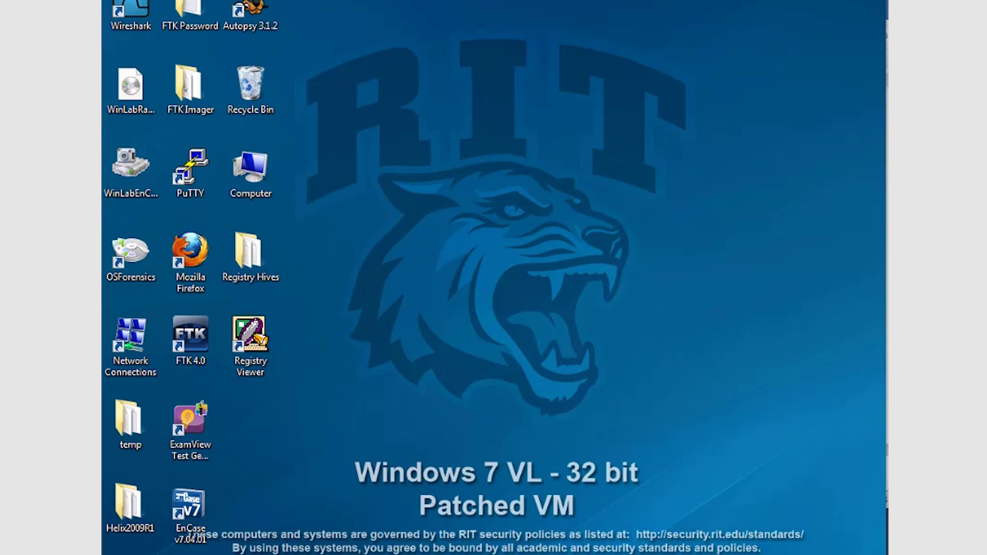
Step: Launch Registry Viewer in demo mode without a network security device, and reposition and enlarge its window beside the desktop icons
double_click(246, 343)
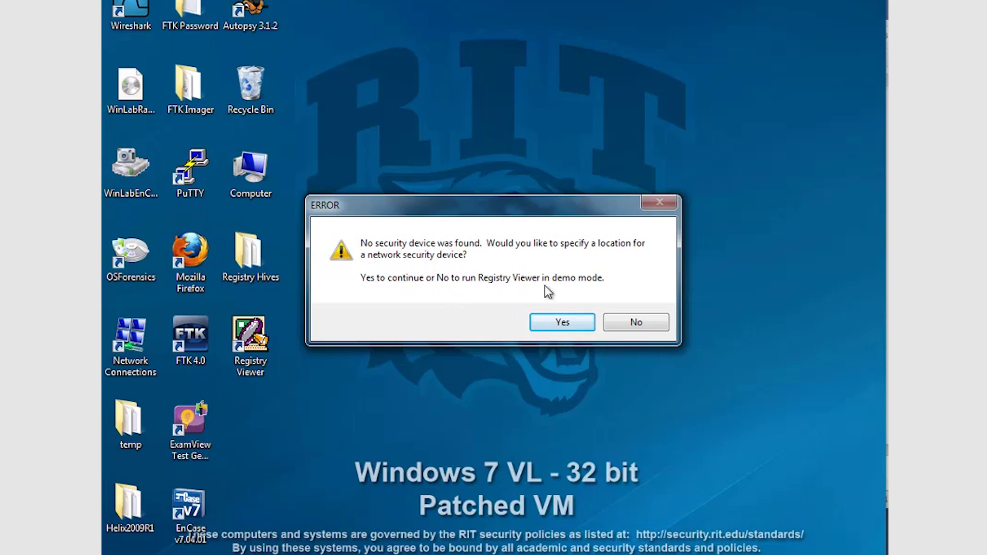
click(637, 328)
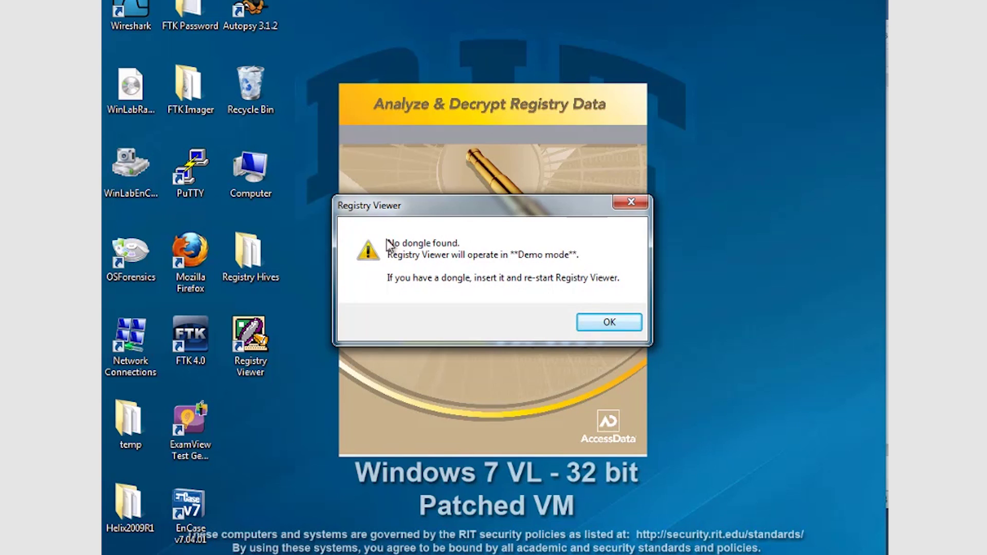
click(610, 324)
drag(559, 94, 584, 4)
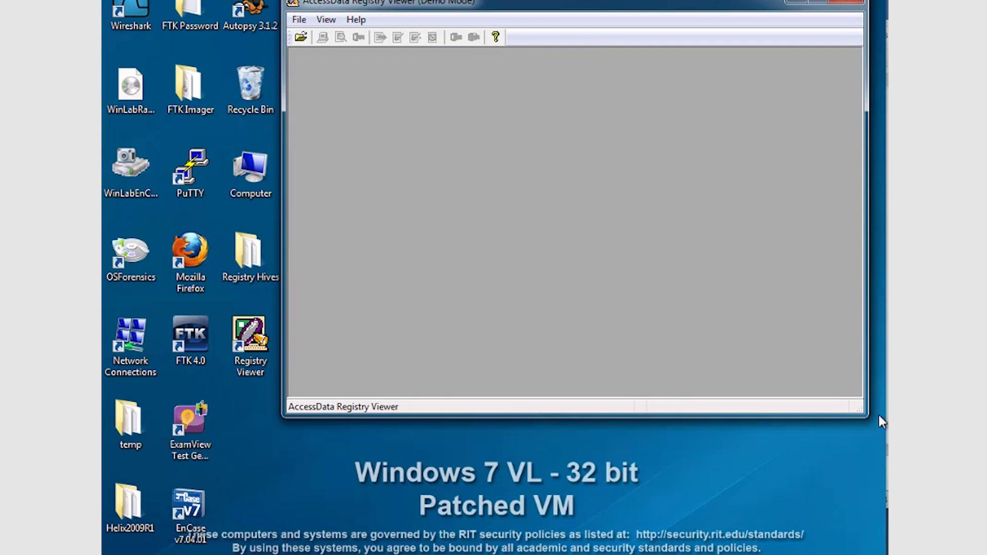
drag(864, 416, 868, 512)
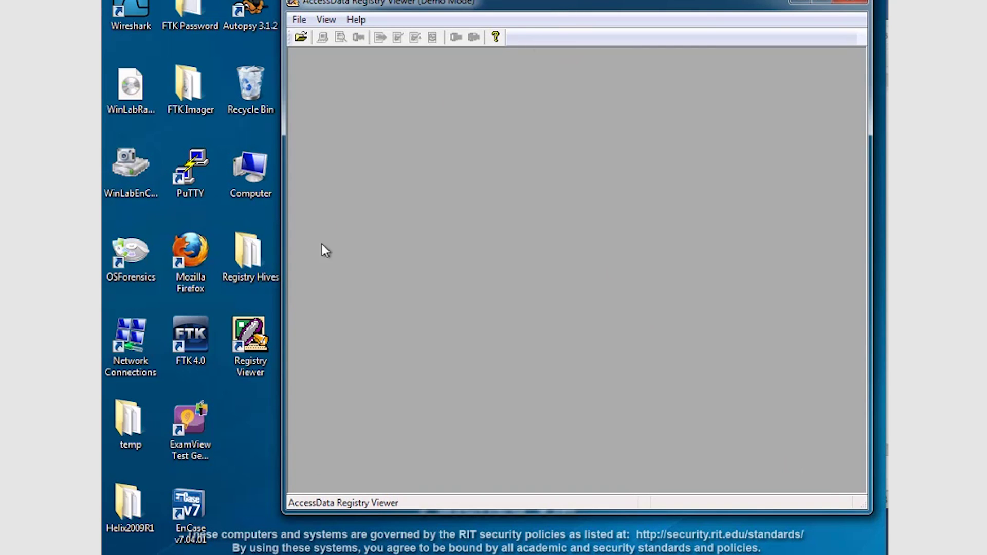
Step: Open the Registry Hives folder on the desktop and load its SAM file into Registry Viewer
double_click(246, 253)
drag(497, 63, 310, 425)
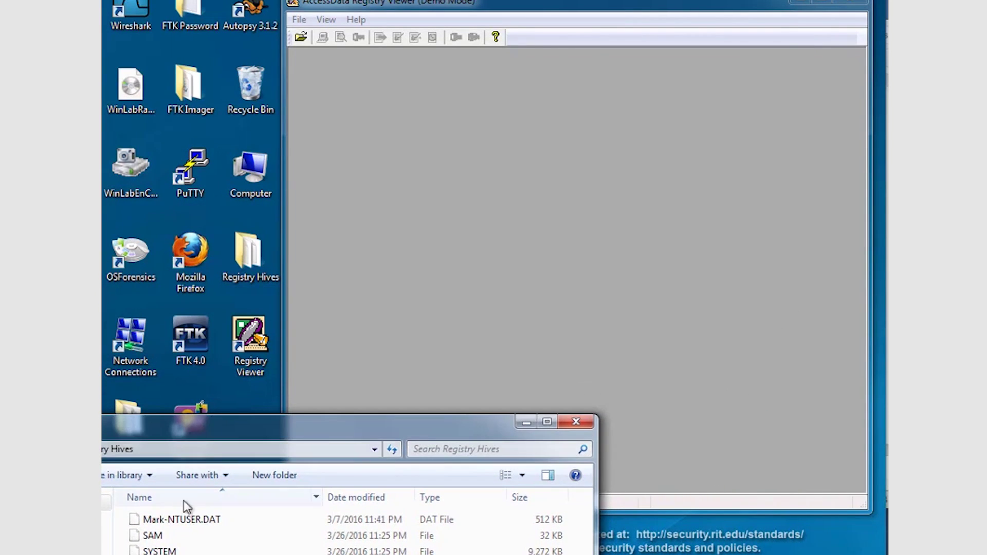
drag(154, 534, 413, 217)
drag(475, 430, 520, 405)
click(622, 8)
drag(622, 7, 617, 5)
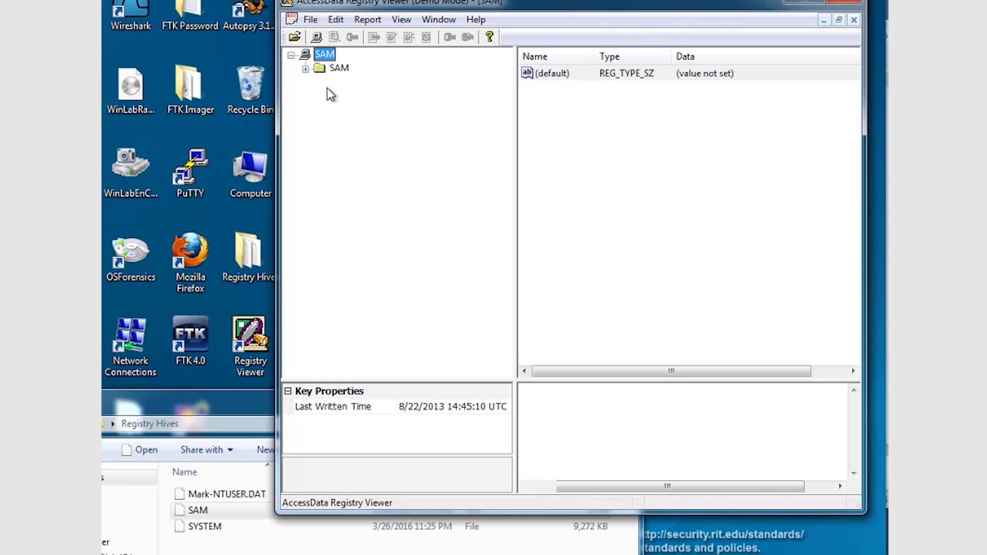
Step: Expand the SAM hive down to SAM\Domains\Account\Users
click(305, 68)
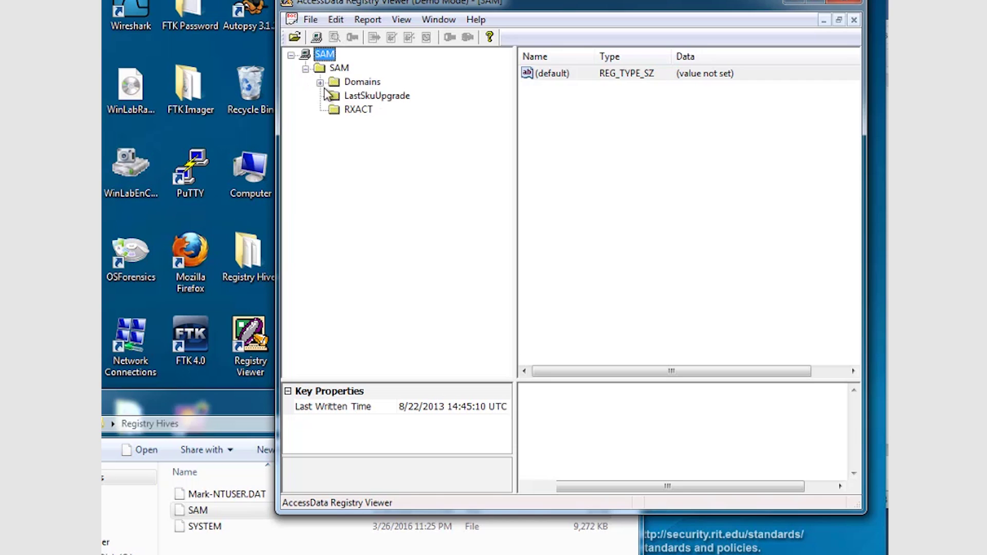
click(320, 82)
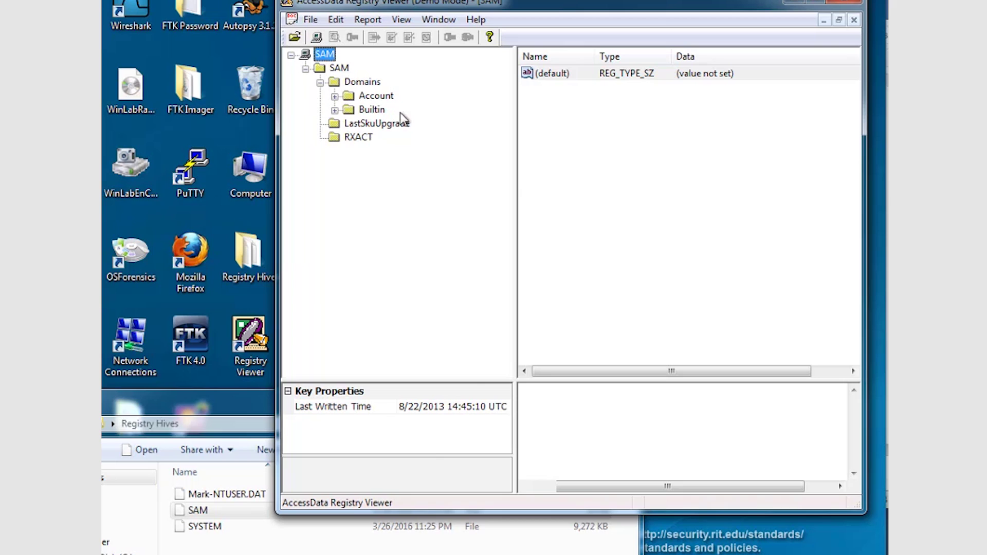
click(334, 96)
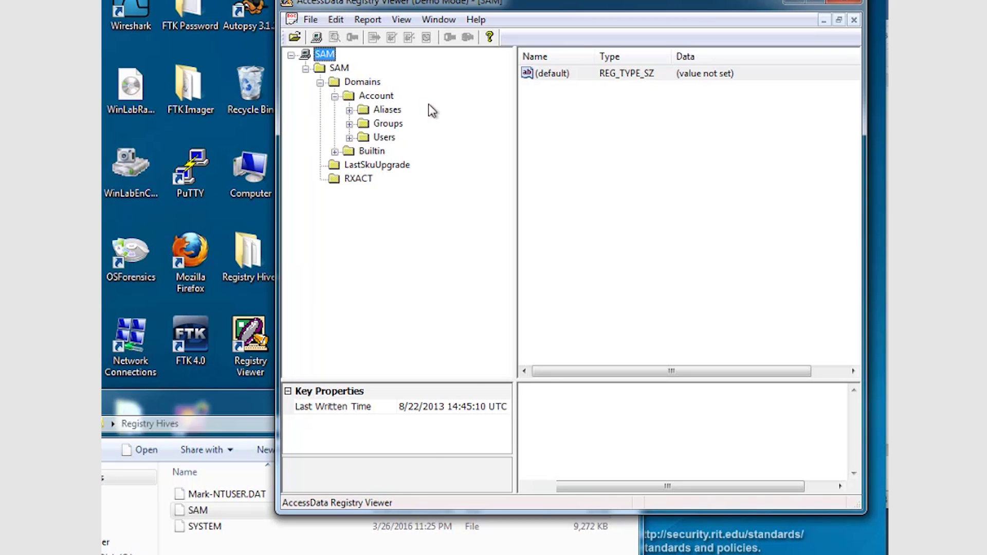
click(349, 137)
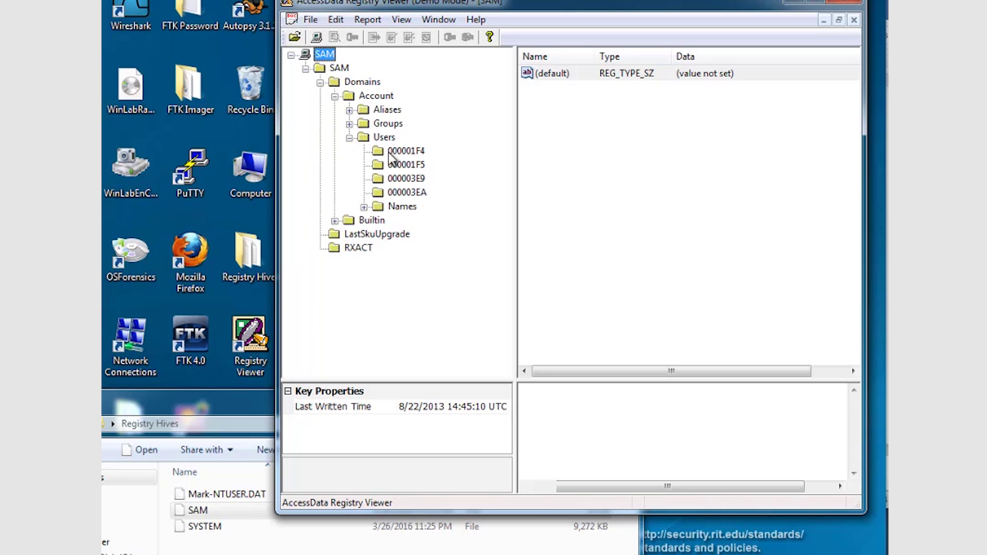
Step: Examine the key properties of user keys 000001F4, 000001F5 and 000003E9, enlarging the Key Properties area
click(404, 152)
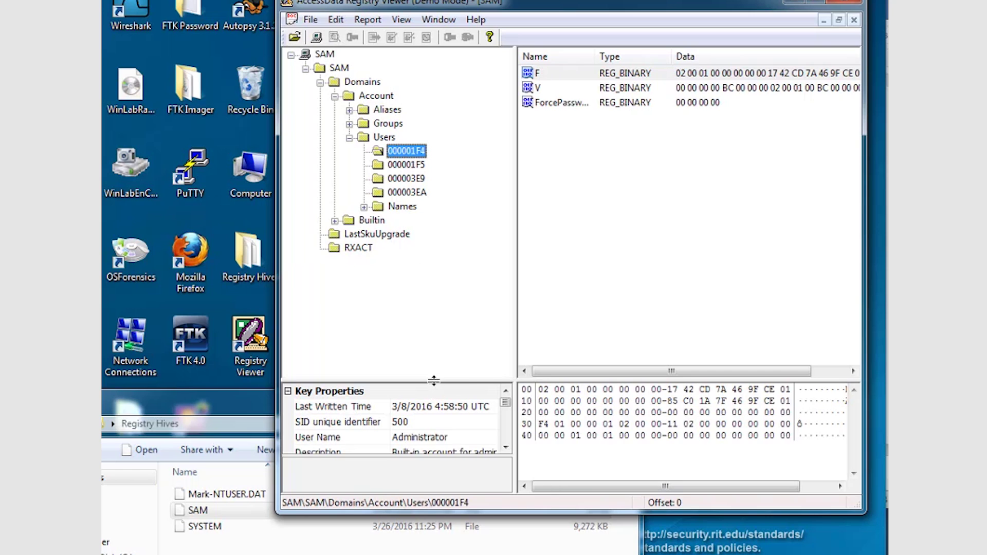
drag(434, 381, 435, 329)
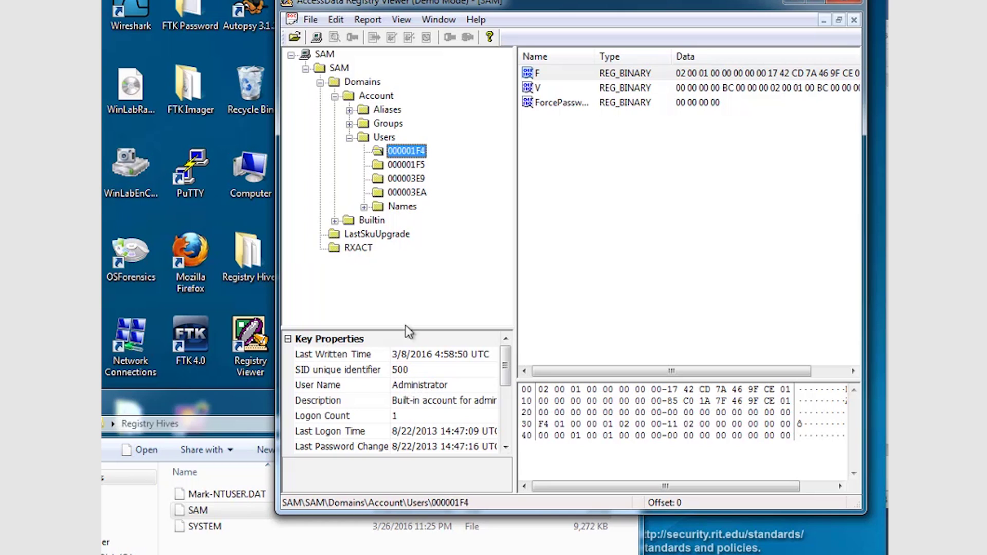
click(414, 166)
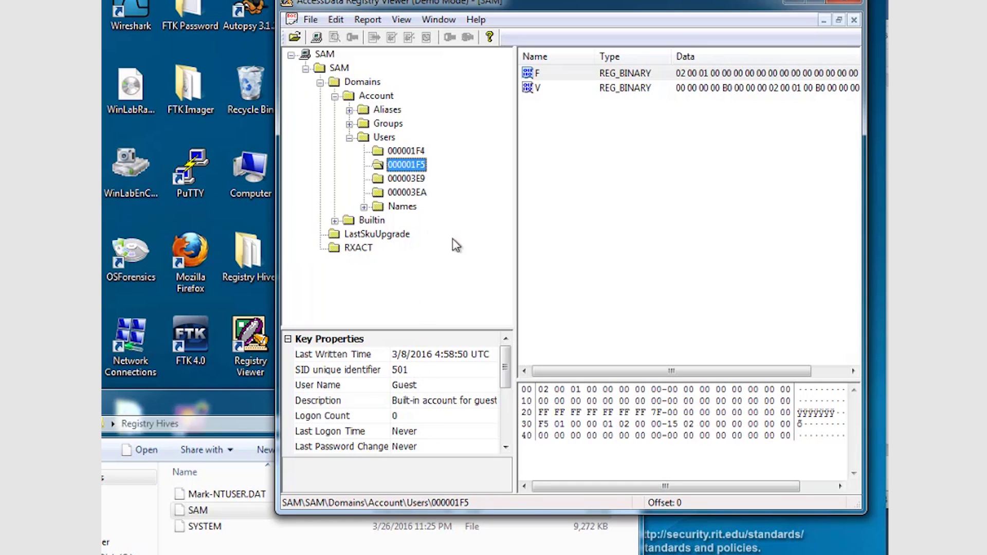
click(413, 182)
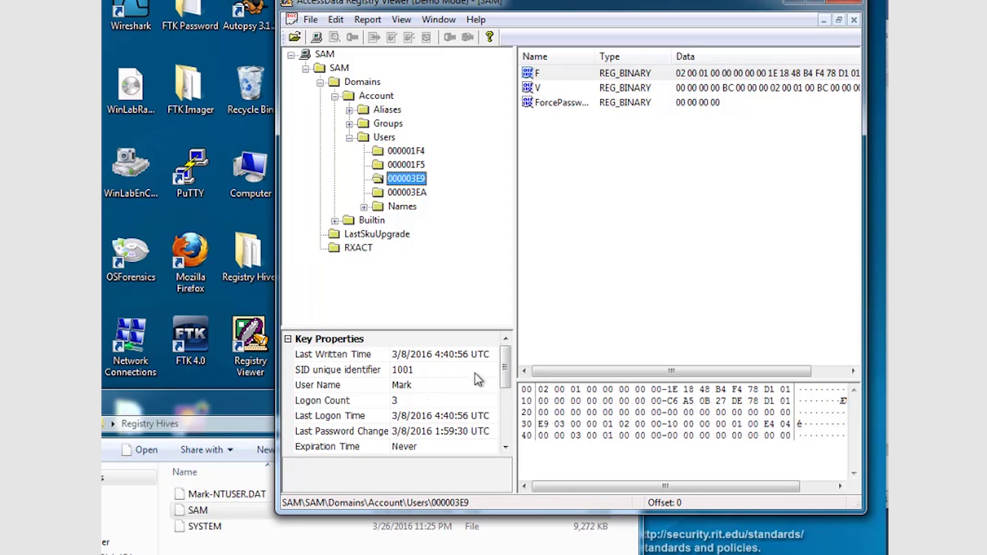
Step: Show the V value of key 000003E9, widen the window and highlight the seven user-name bytes starting at offset 392
click(547, 91)
drag(857, 407, 857, 458)
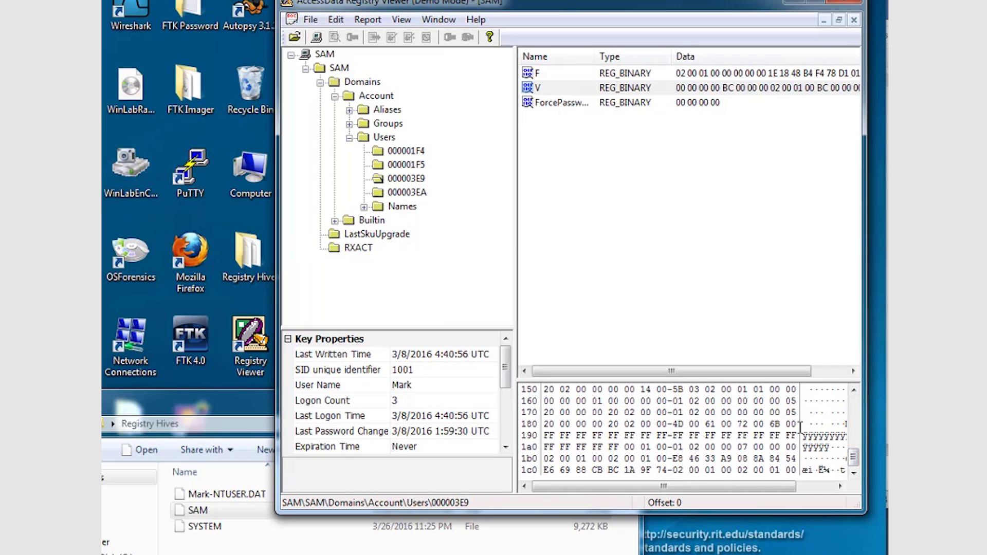
drag(597, 8, 485, 1)
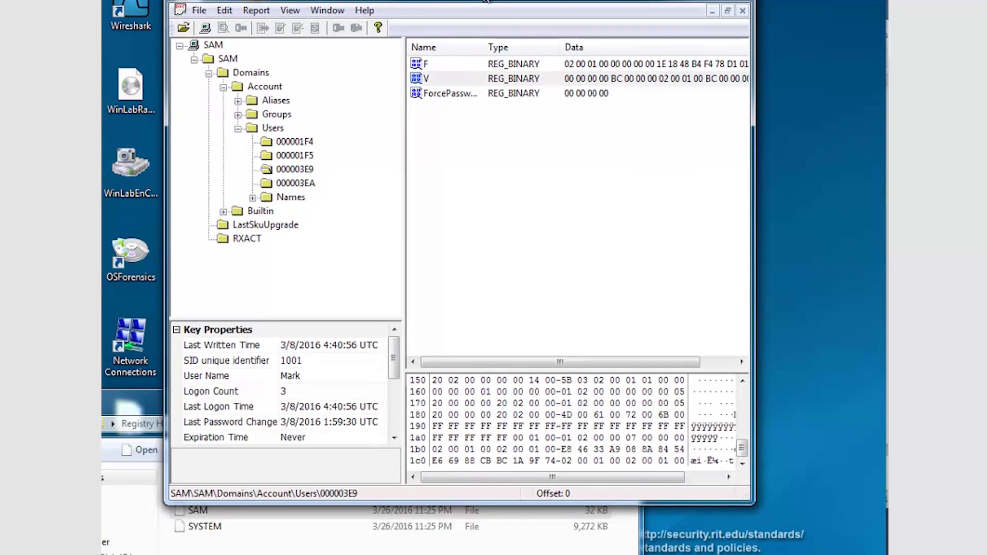
drag(752, 498, 830, 523)
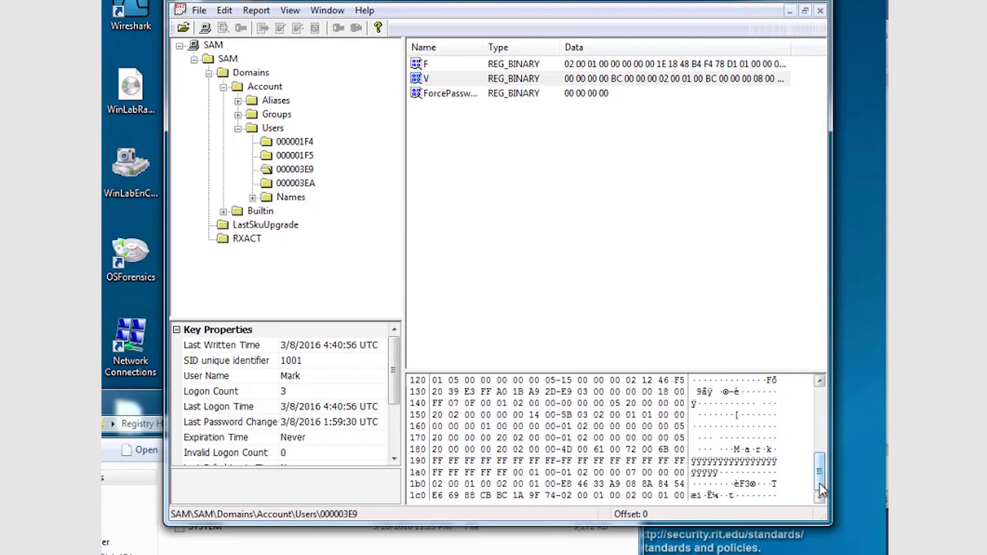
click(739, 449)
drag(741, 446, 772, 448)
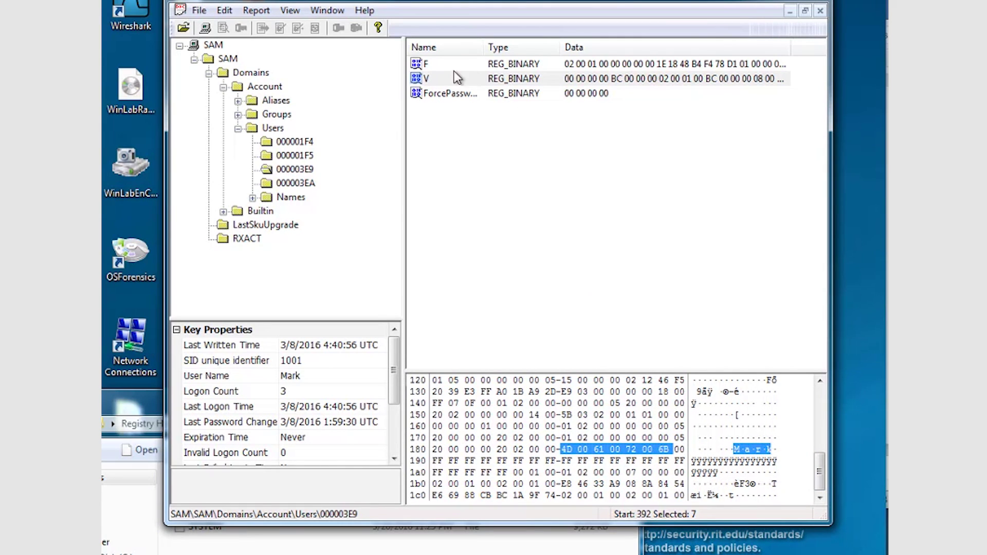
Step: Compare the account details of keys 000001F5 and 000001F4 with those of 000003E9, ending on 000003E9
drag(395, 362, 396, 373)
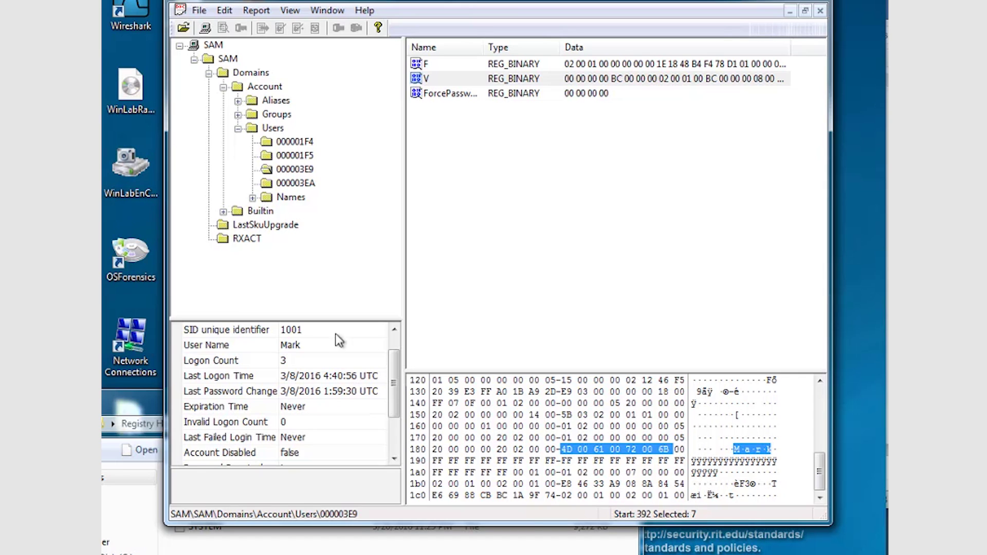
click(290, 155)
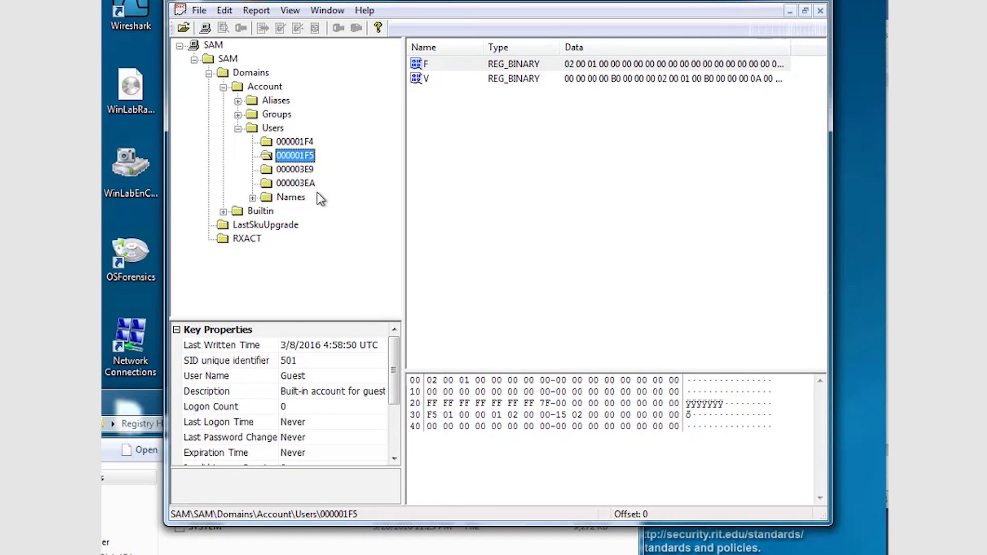
click(294, 142)
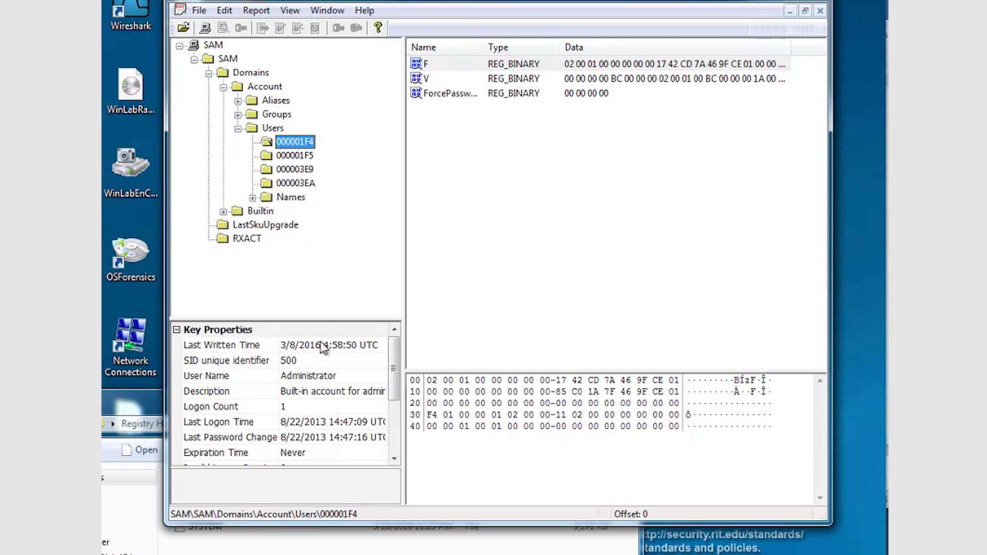
click(302, 169)
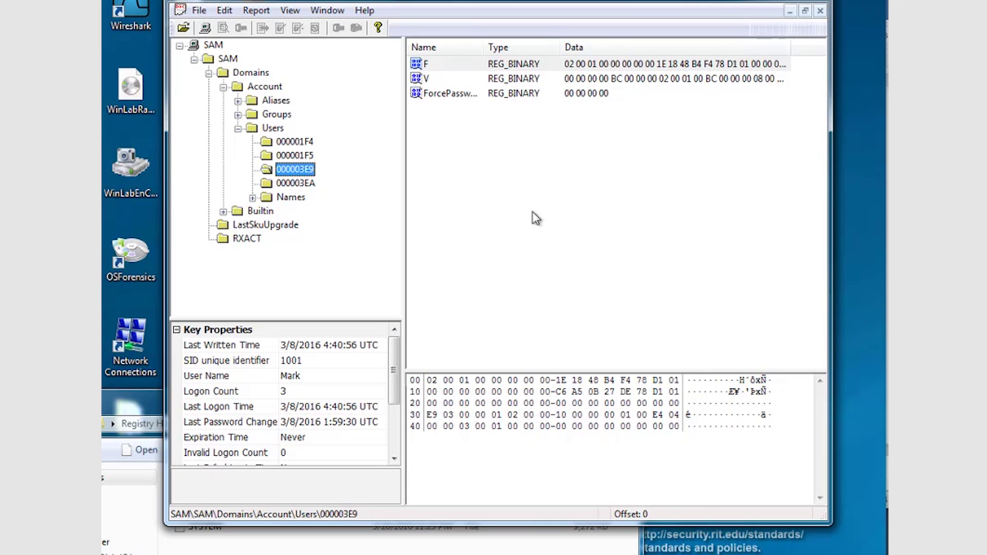
Step: Select the eight bytes from offset 8 in the F value of 000003E9 and decode them in the Hex Interpreter
click(453, 65)
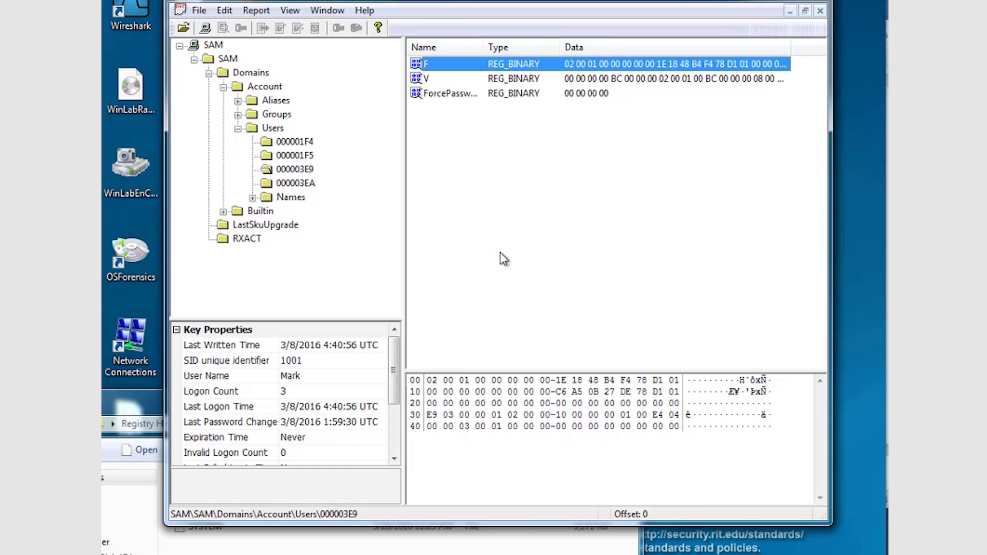
click(557, 380)
drag(559, 380, 679, 381)
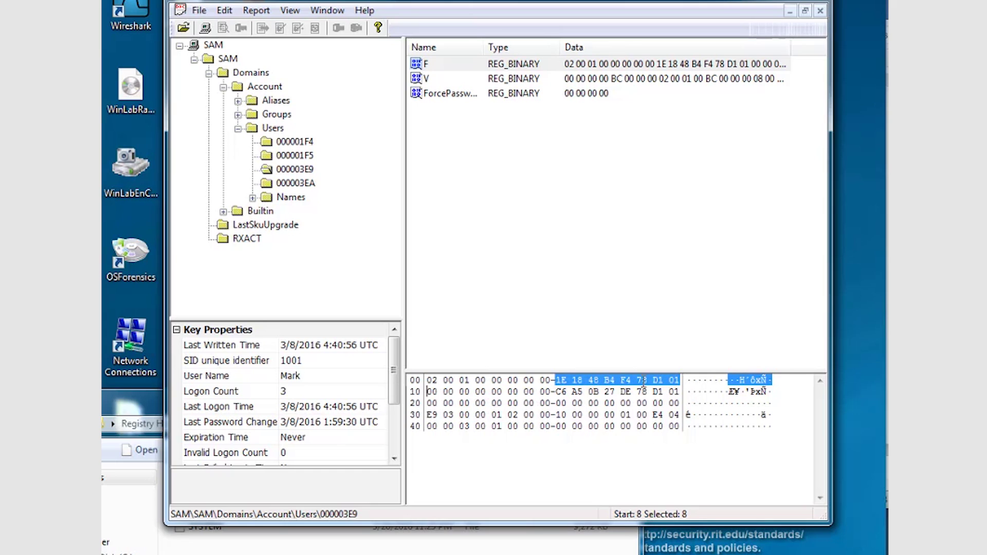
right_click(590, 381)
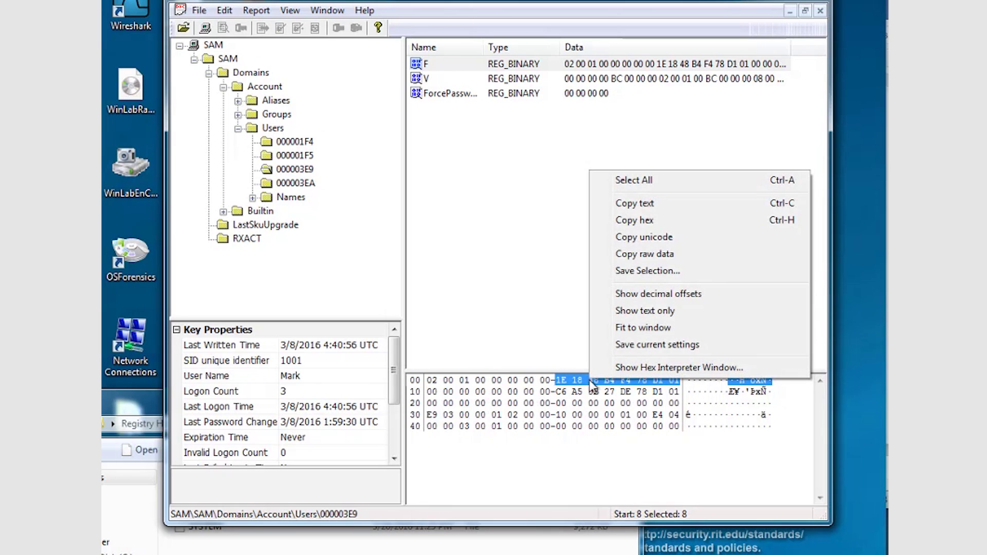
click(634, 368)
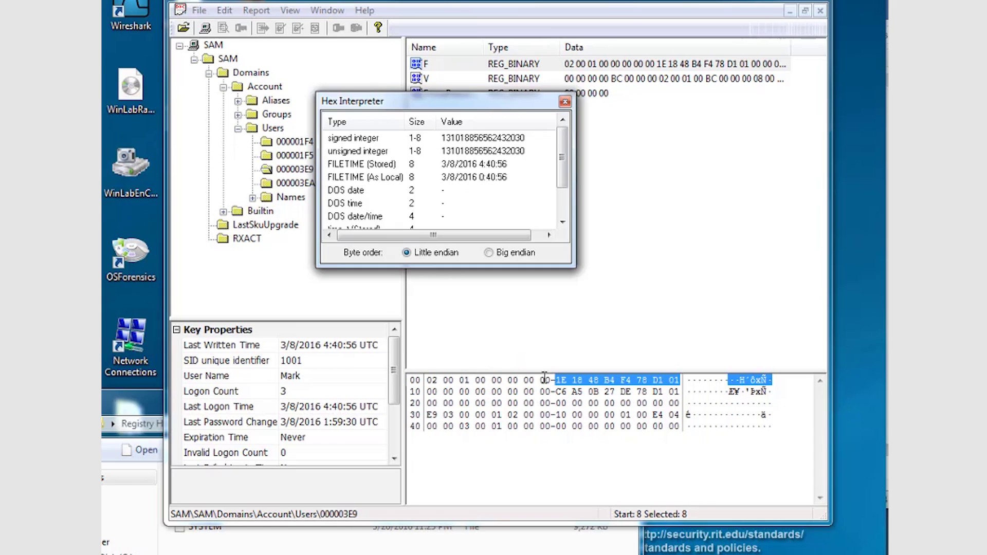
click(565, 105)
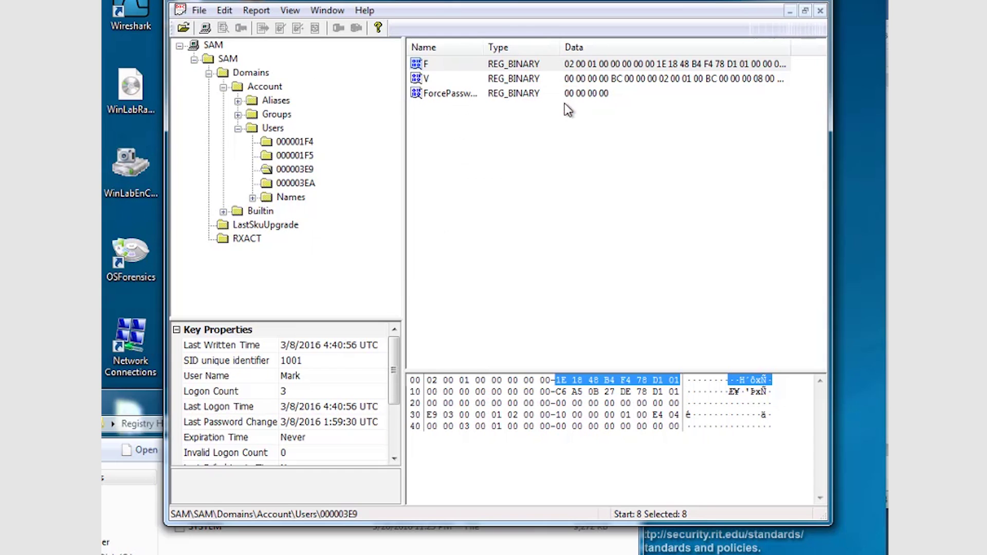
Step: Select only seven bytes from offset 8 in the F value and check them in the Hex Interpreter
click(627, 432)
drag(556, 380, 662, 382)
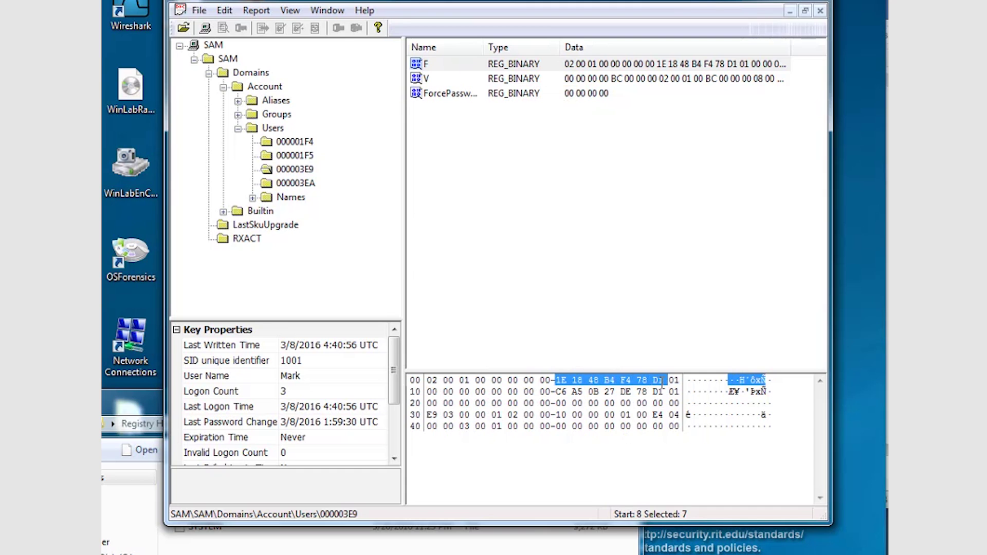
right_click(621, 383)
click(658, 369)
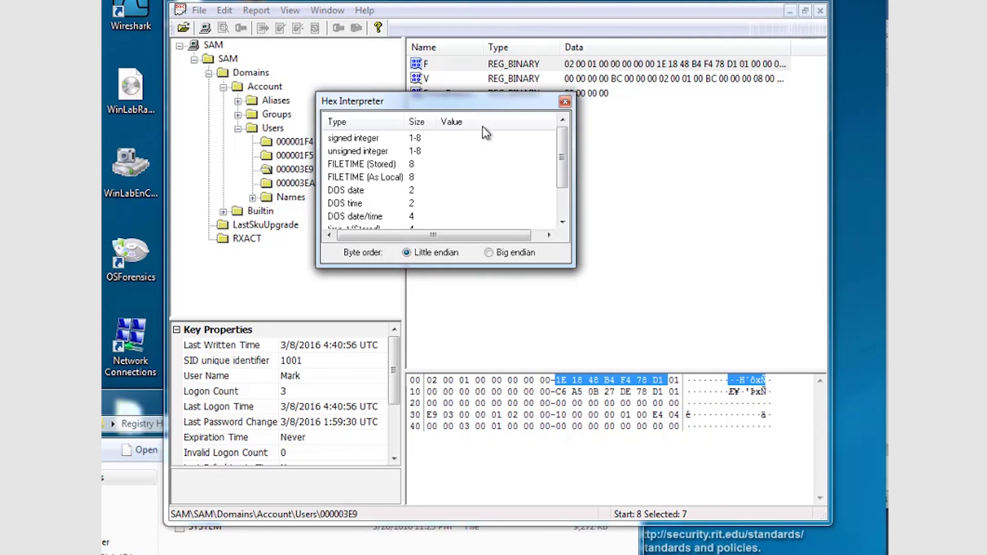
click(564, 102)
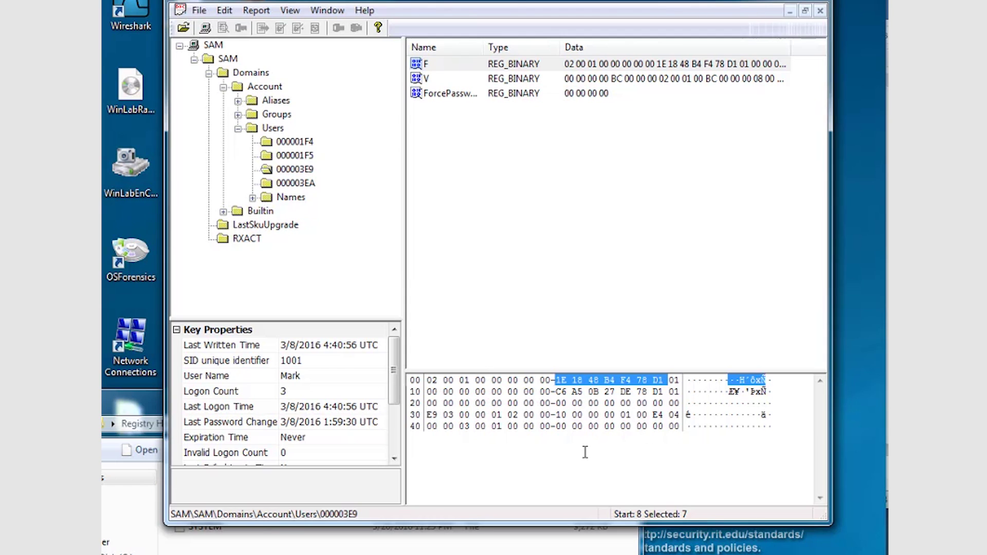
Step: Reselect all eight bytes from offset 8 in the F value and review the full key properties list of 000003E9
click(575, 436)
drag(558, 383, 676, 384)
drag(390, 372, 394, 390)
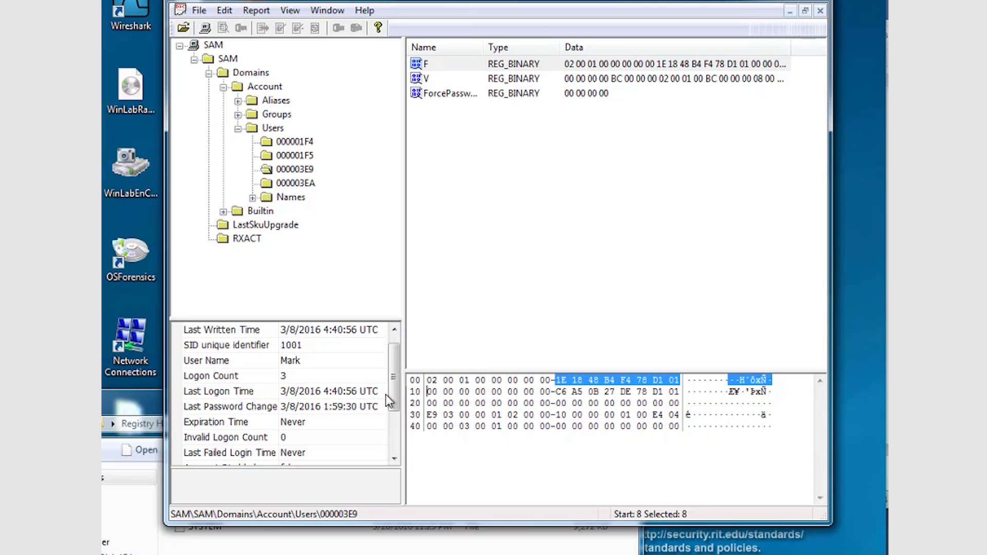
scroll(385, 394, down, 1)
scroll(392, 422, down, 1)
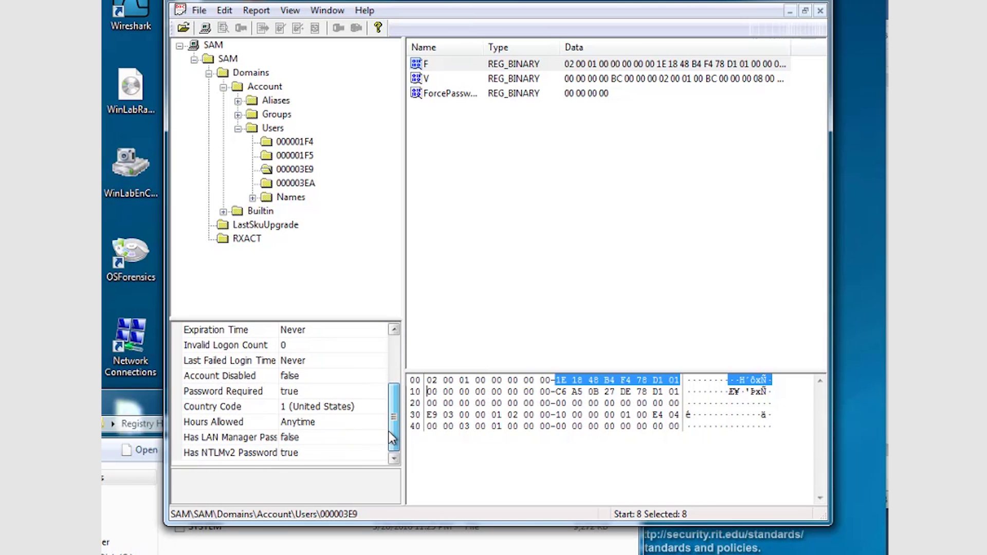
drag(394, 434, 394, 375)
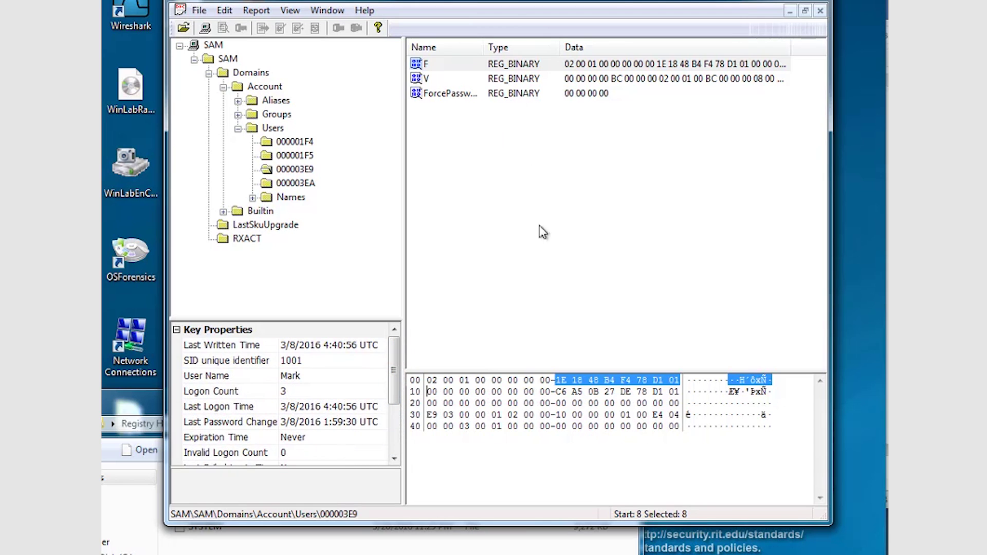
drag(393, 385, 391, 360)
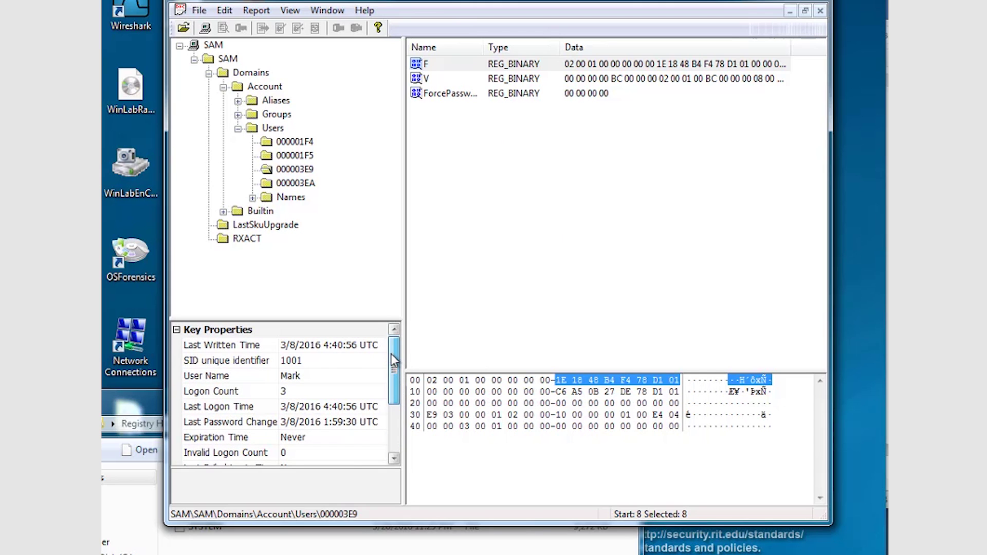
drag(484, 1, 475, 3)
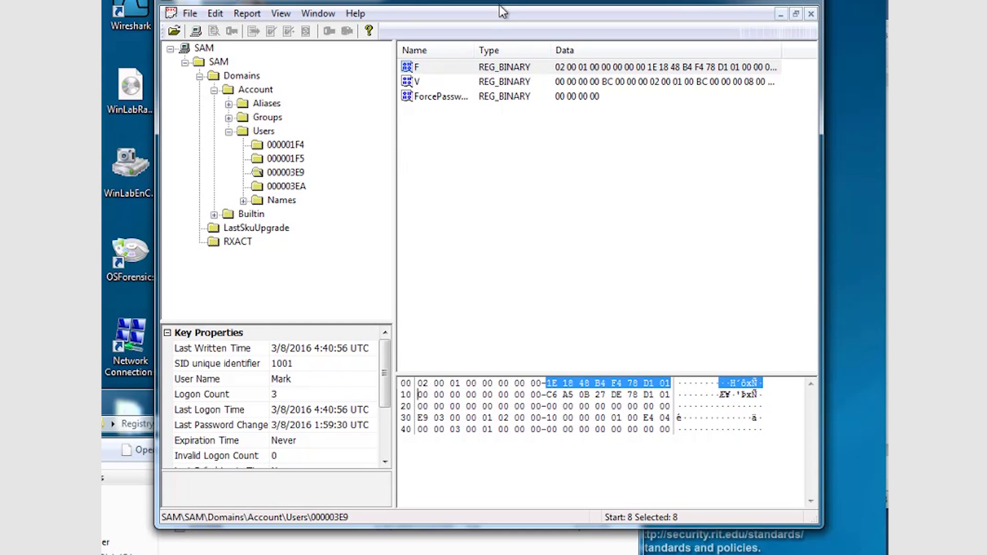
Step: Load the SYSTEM hive from the Registry Hives folder into Registry Viewer in place of the SAM file, and enlarge the viewer window
drag(502, 10, 524, 1)
click(180, 510)
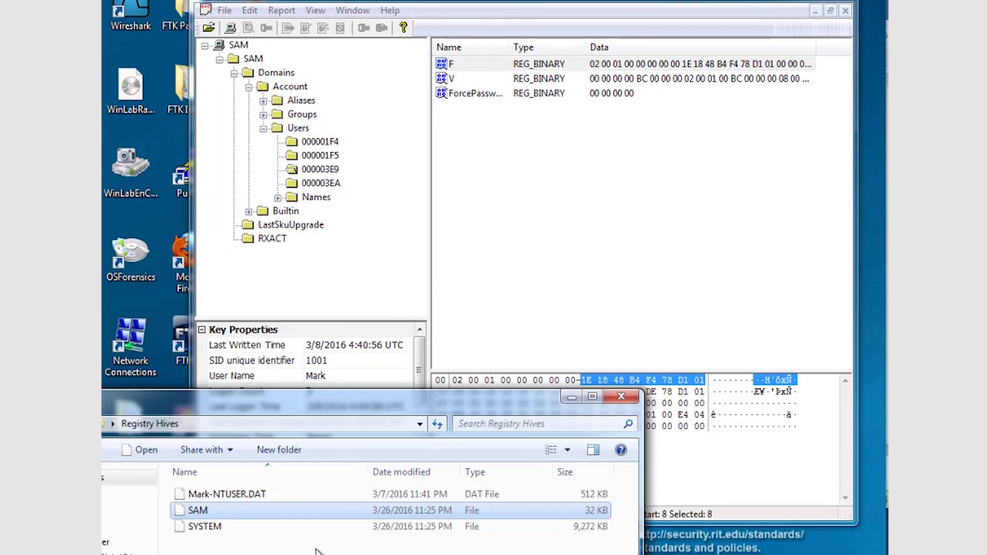
click(185, 529)
drag(183, 531, 340, 202)
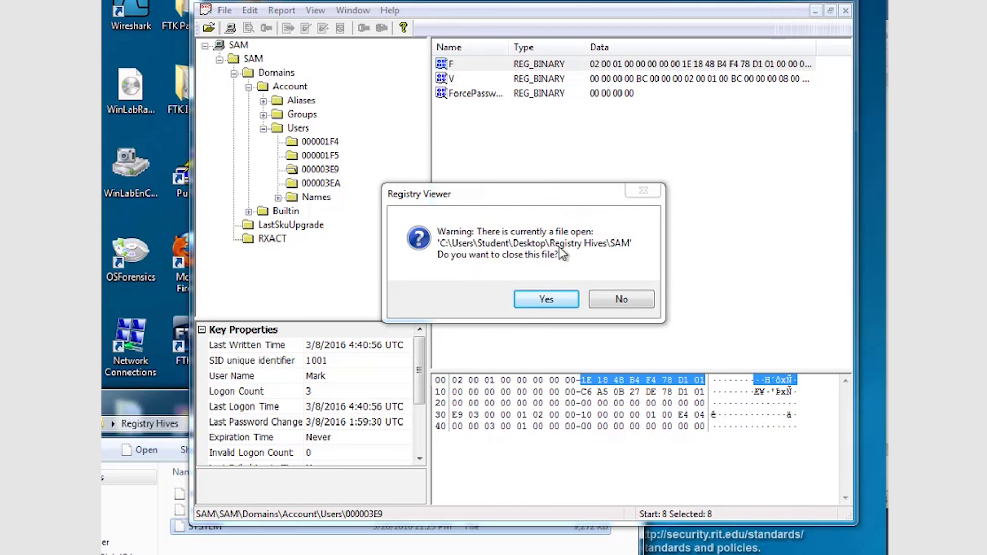
click(560, 300)
drag(601, 5, 561, 7)
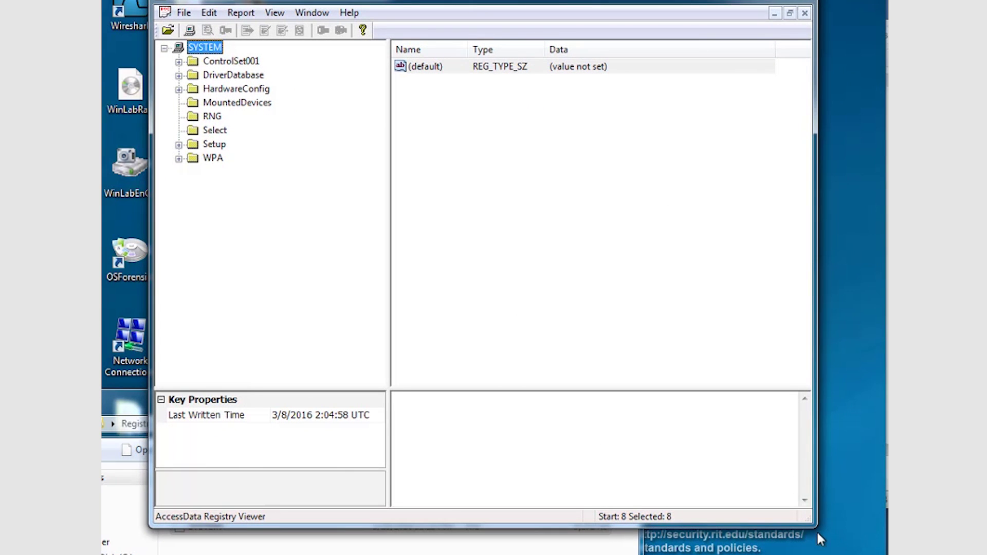
drag(816, 527, 845, 549)
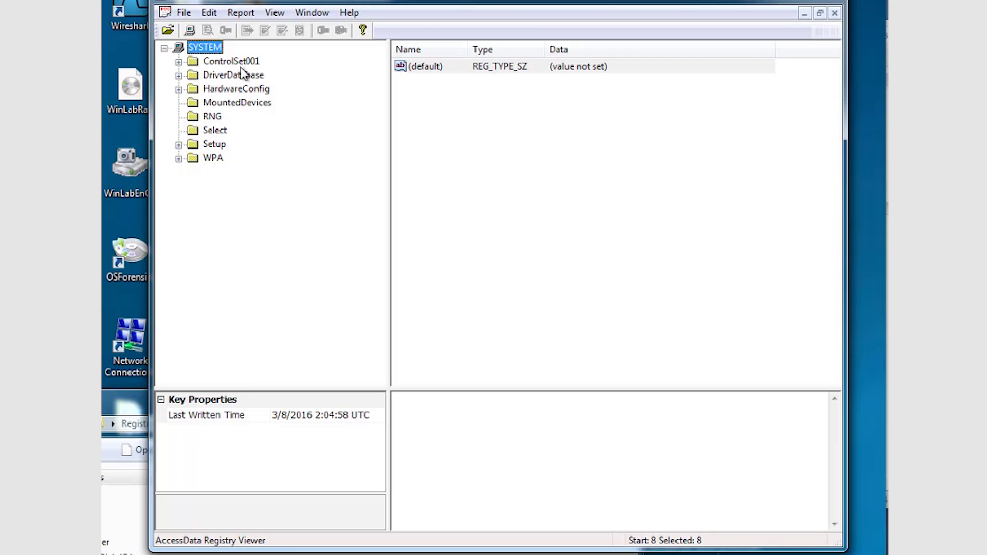
Step: Inspect the Current value in the SYSTEM hive's Select key and widen the Name column to show full value names
click(214, 131)
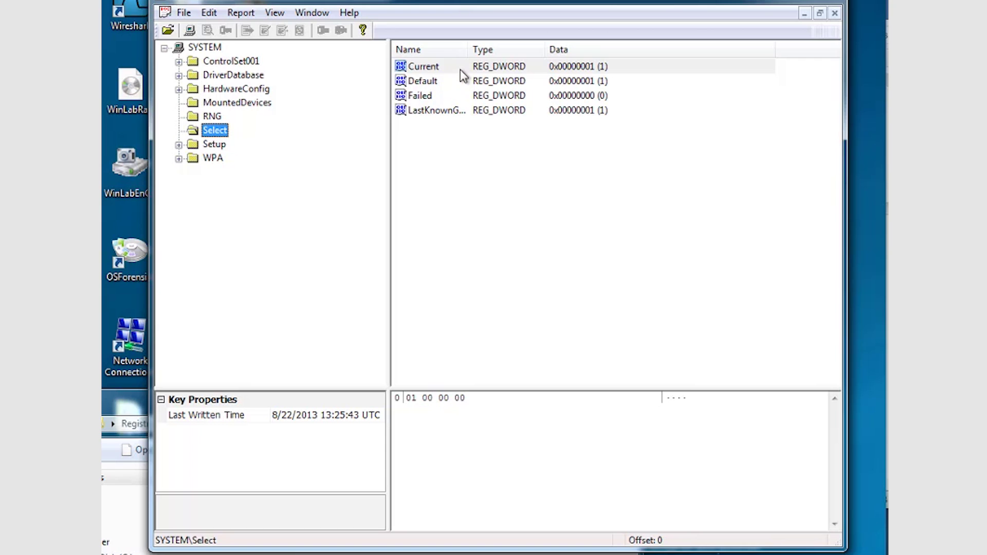
click(495, 71)
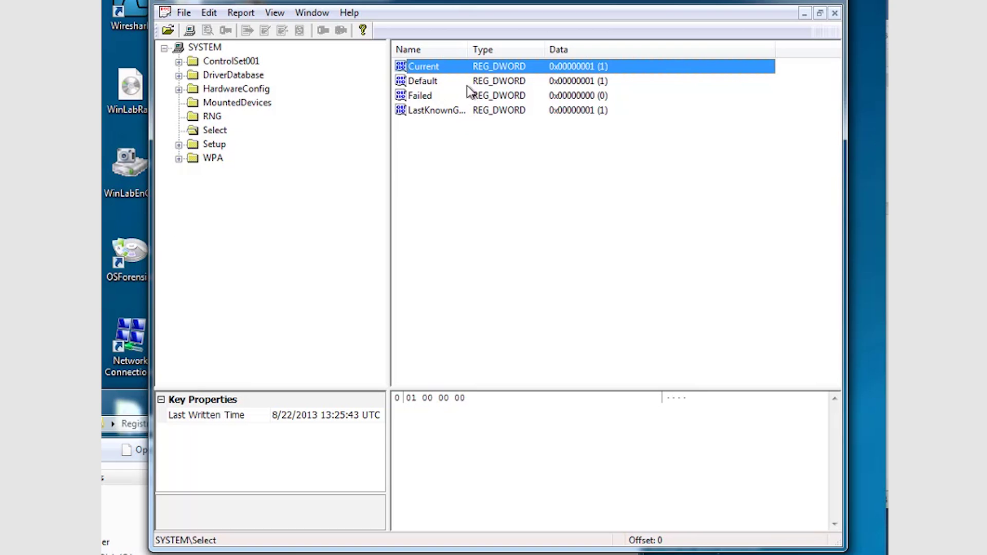
mouse_move(467, 49)
mouse_down()
mouse_move(509, 49)
mouse_move(476, 56)
mouse_up()
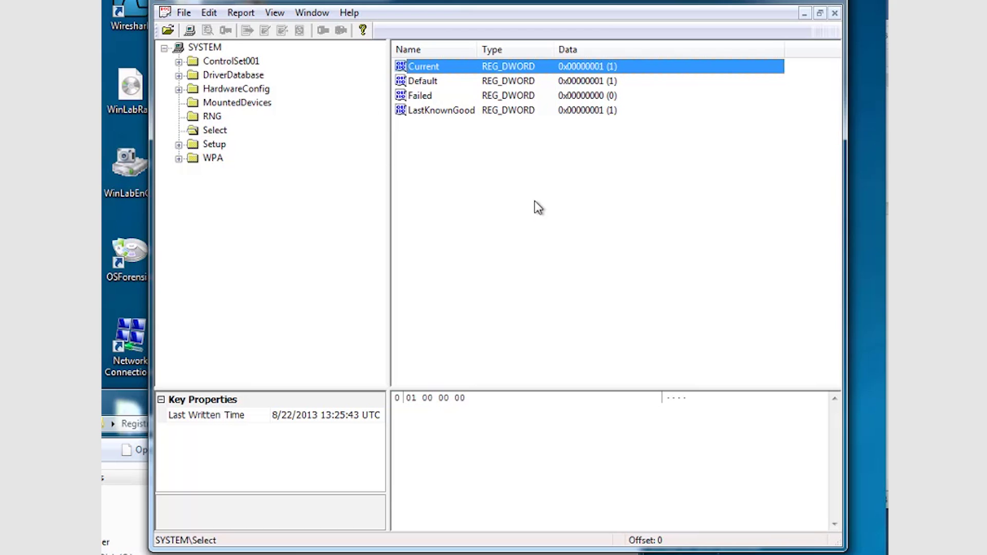
Step: View the values of the ComputerName subkey under ControlSet001\Control\ComputerName
click(179, 61)
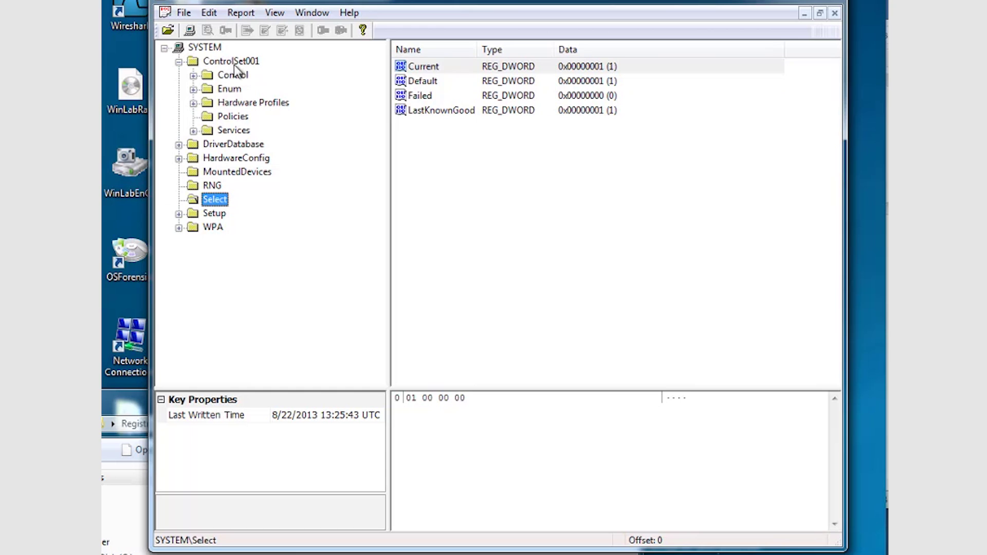
click(193, 76)
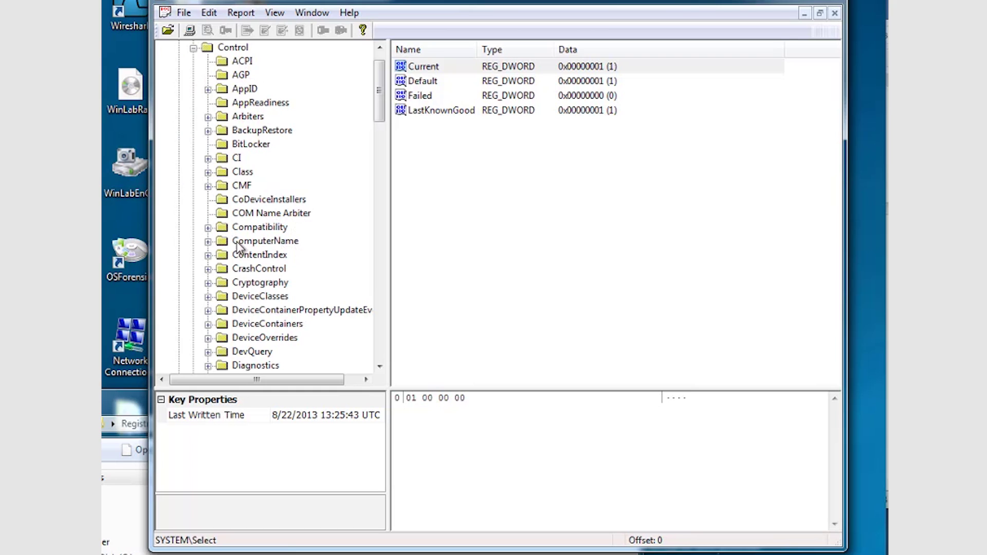
click(277, 240)
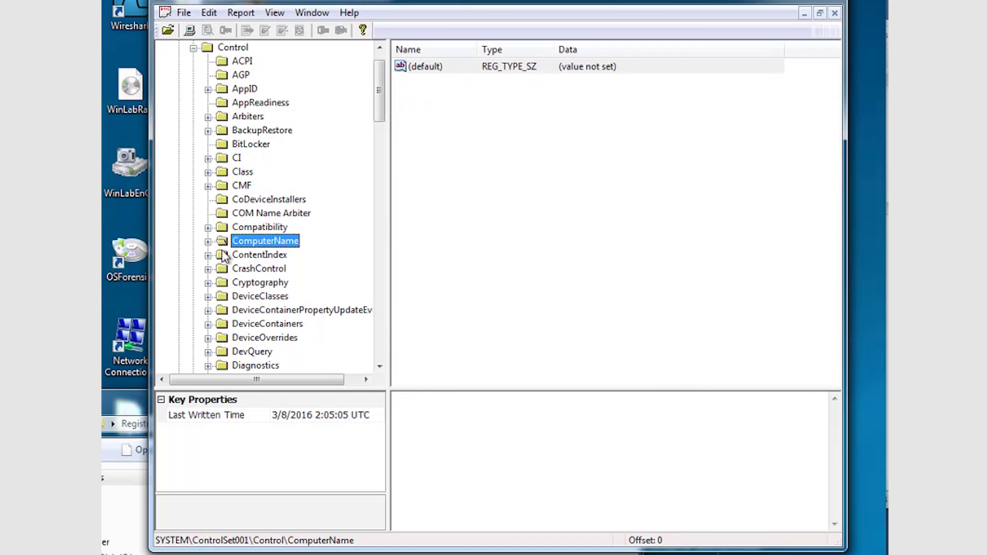
click(208, 241)
click(276, 256)
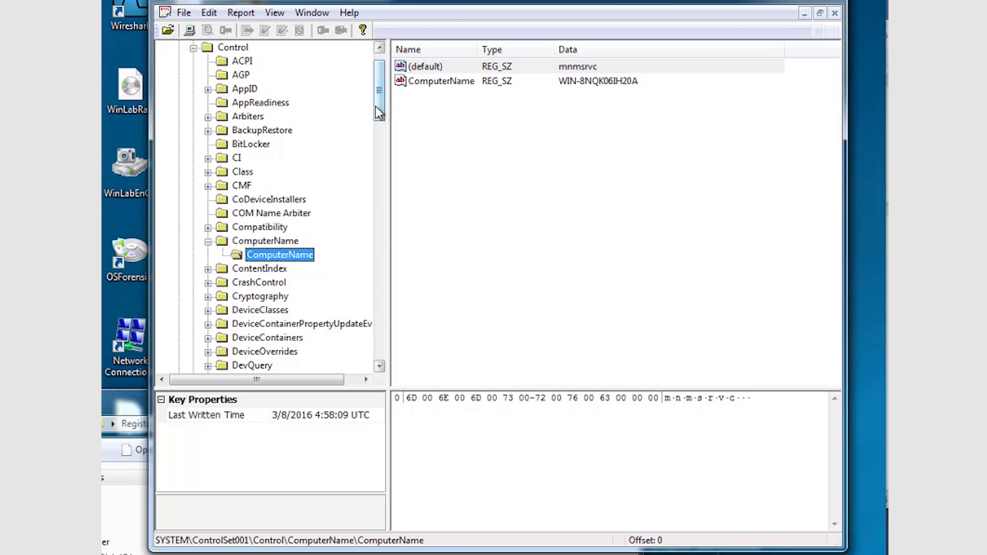
Step: Collapse the ComputerName key and inspect the time zone key name value in ControlSet001\Control\TimeZoneInformation
click(207, 241)
drag(379, 109, 383, 274)
click(271, 258)
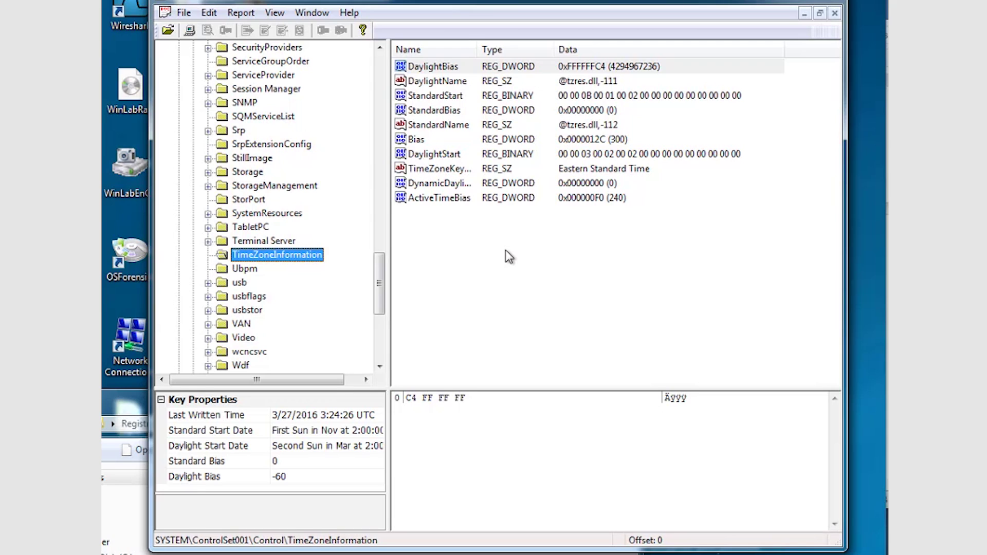
click(449, 170)
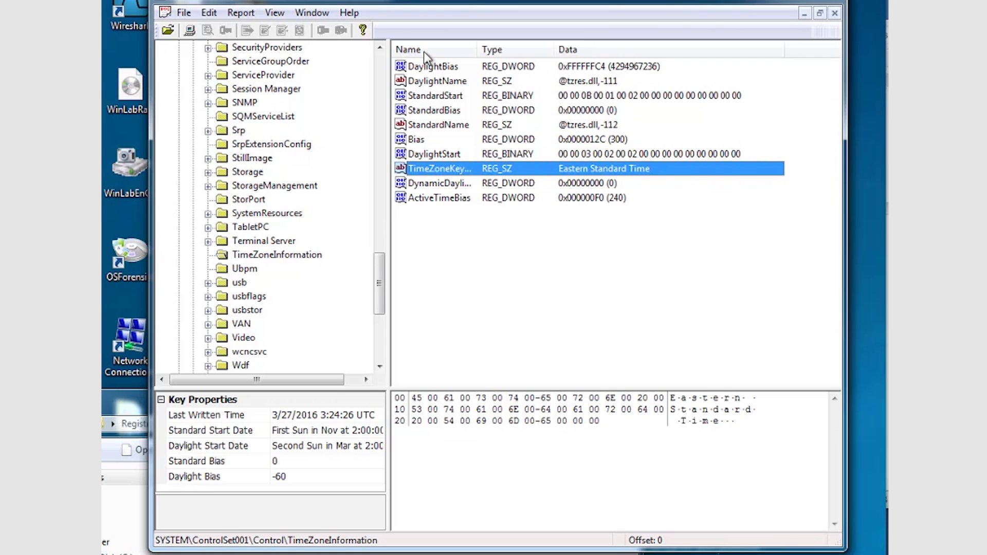
Step: Collapse the Control key and examine the MountedDevices values, adjusting the Name column to read the volume names and data
drag(378, 286, 378, 289)
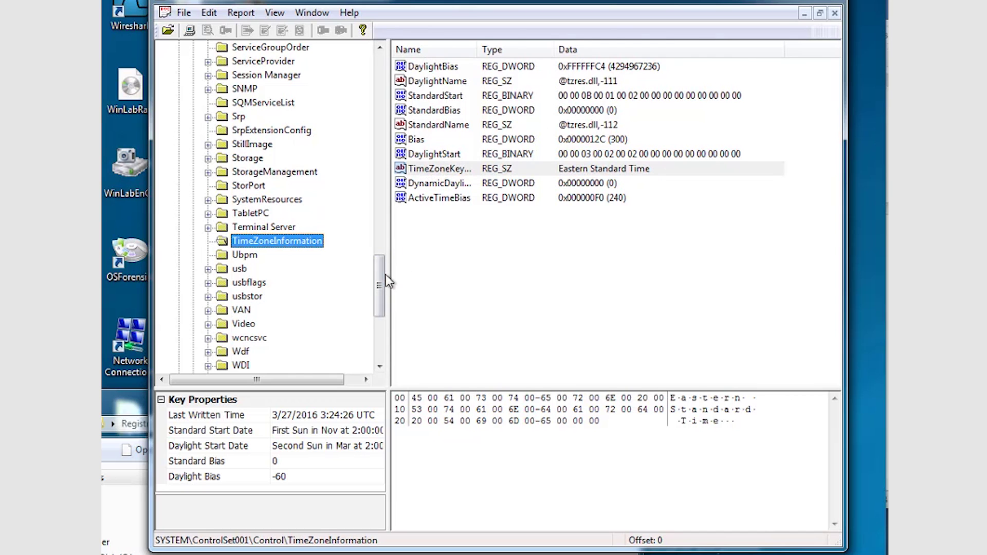
drag(381, 277, 385, 72)
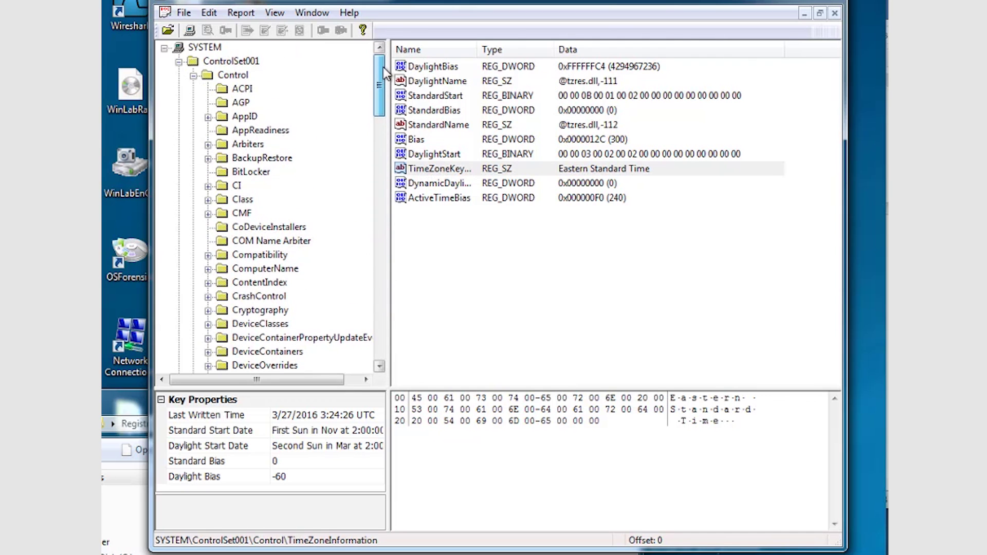
click(194, 76)
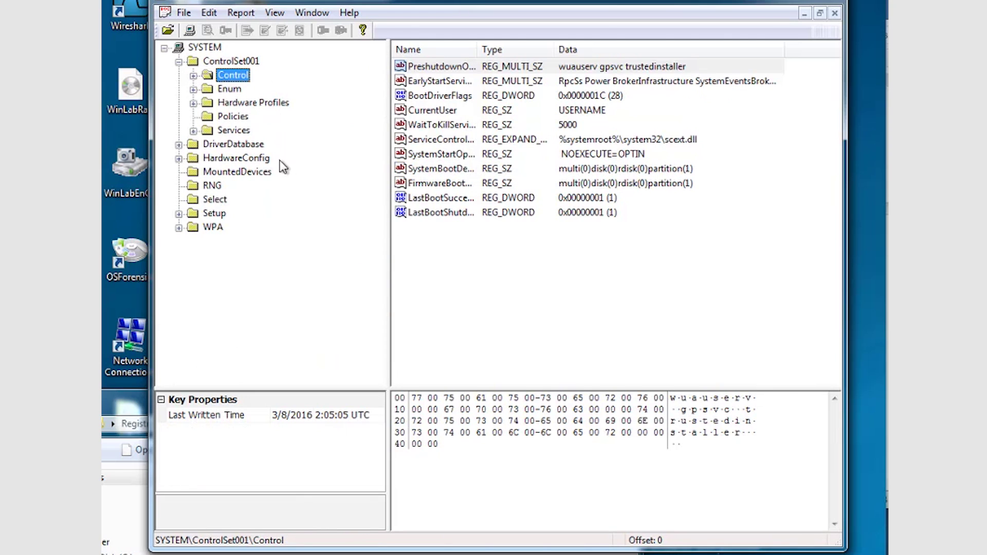
click(195, 173)
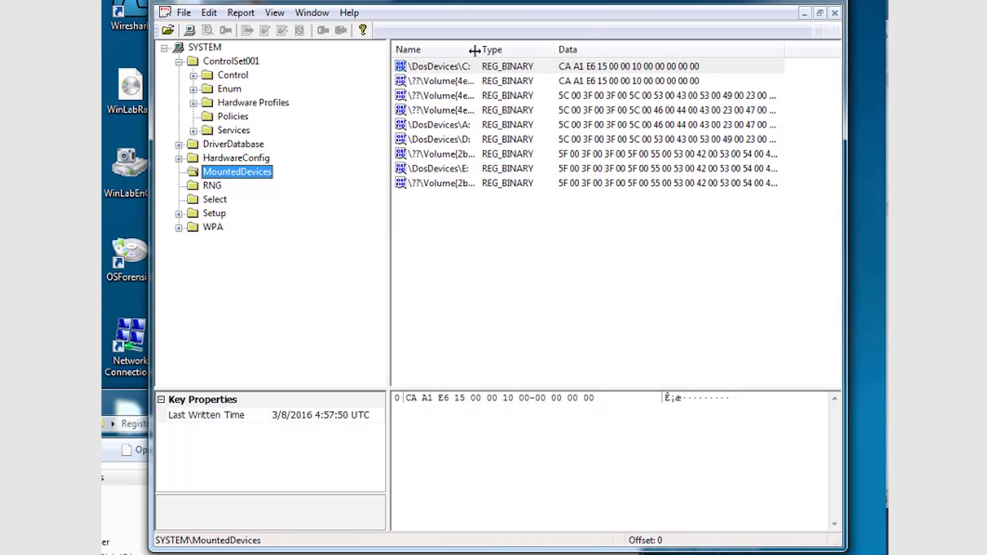
key(Tab)
drag(478, 47, 578, 47)
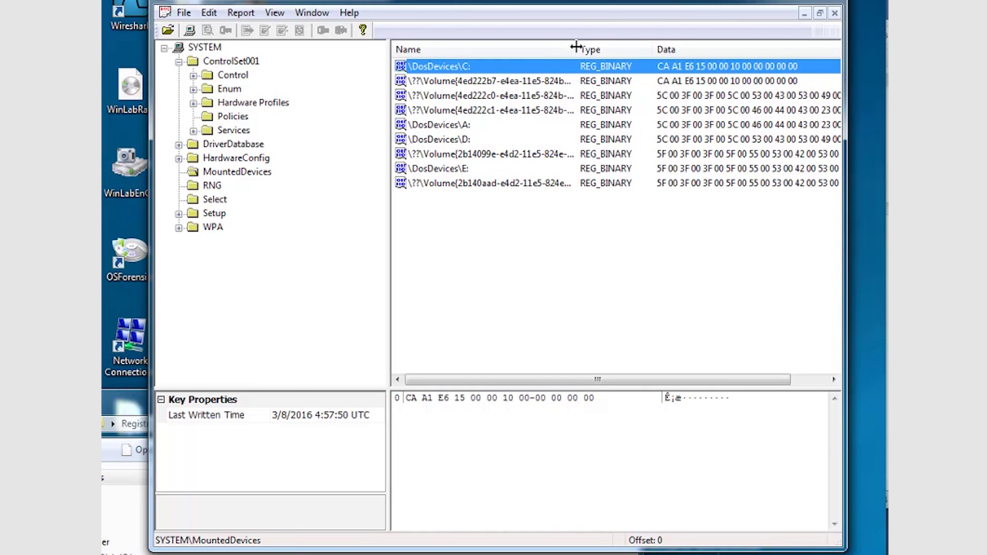
drag(576, 47, 556, 47)
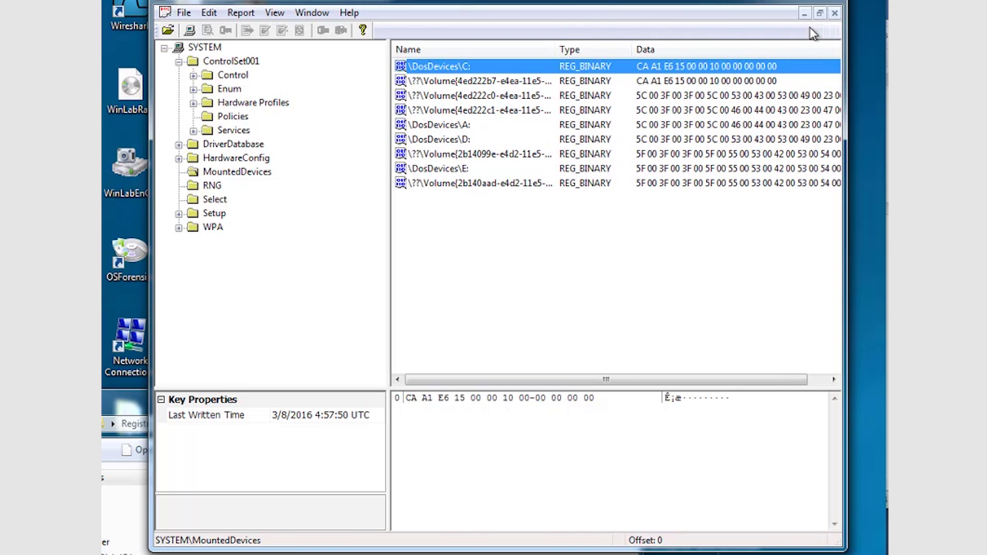
drag(566, 13, 540, 11)
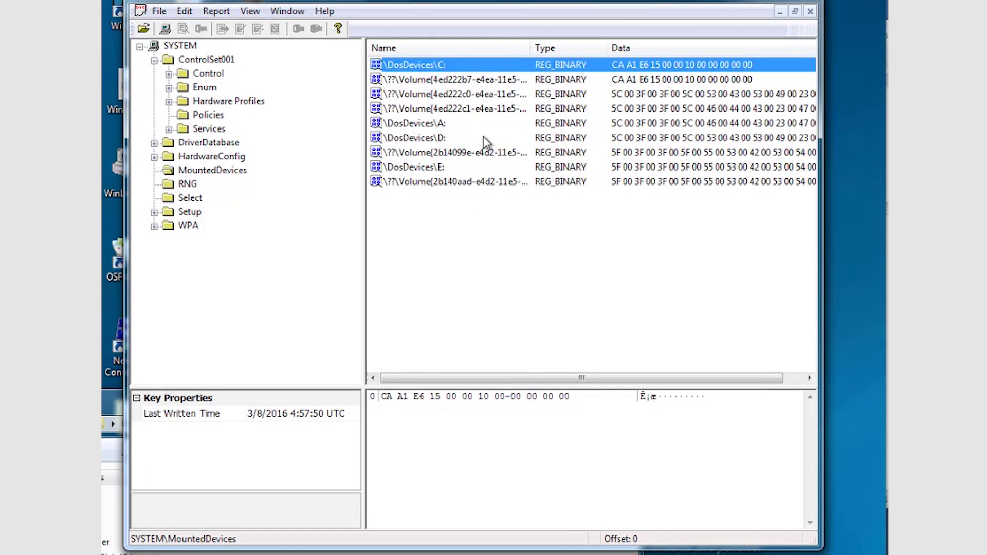
drag(531, 48, 502, 48)
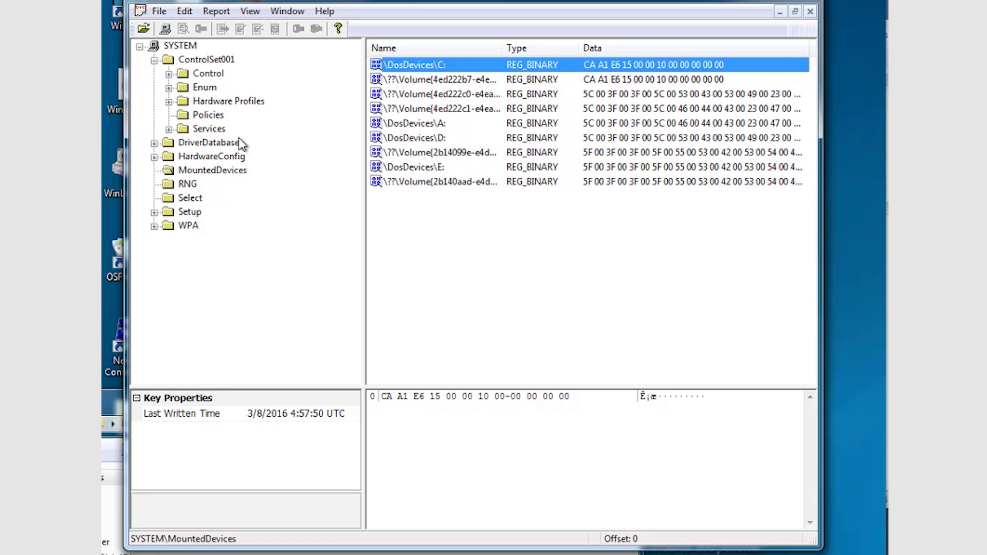
Step: Expand ControlSet001\Enum\USBSTOR and view the device instance values of the MBIL SSM Moser Baer disk
click(169, 88)
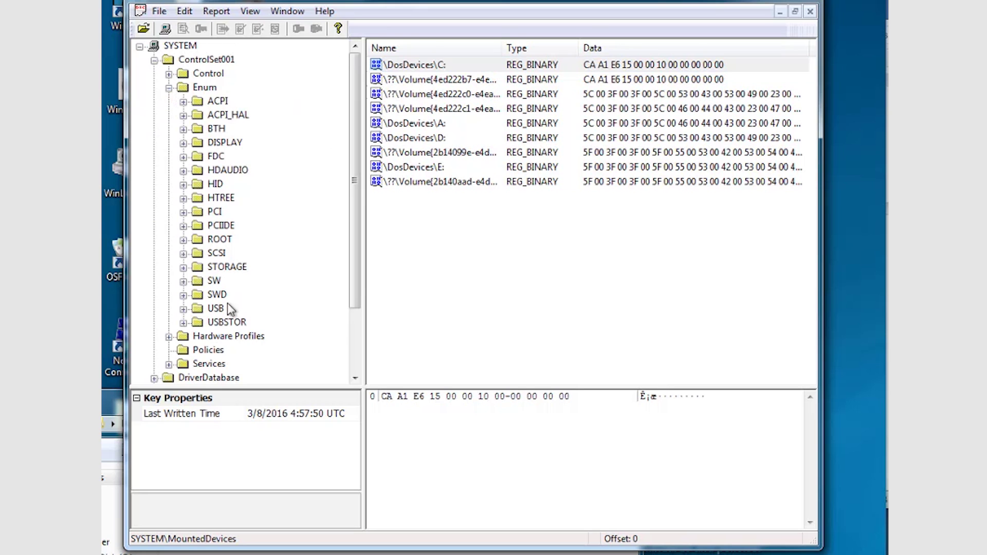
click(183, 322)
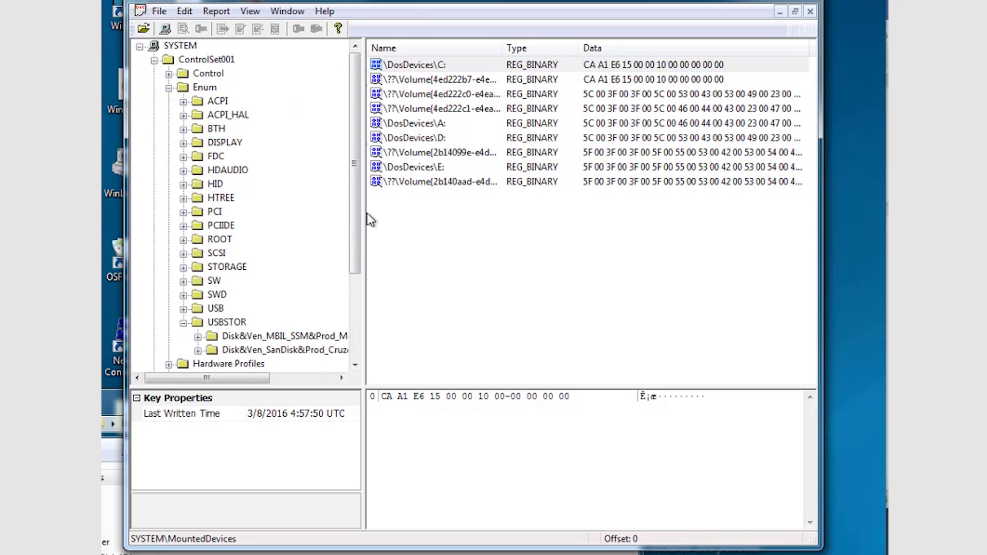
scroll(354, 231, down, 1)
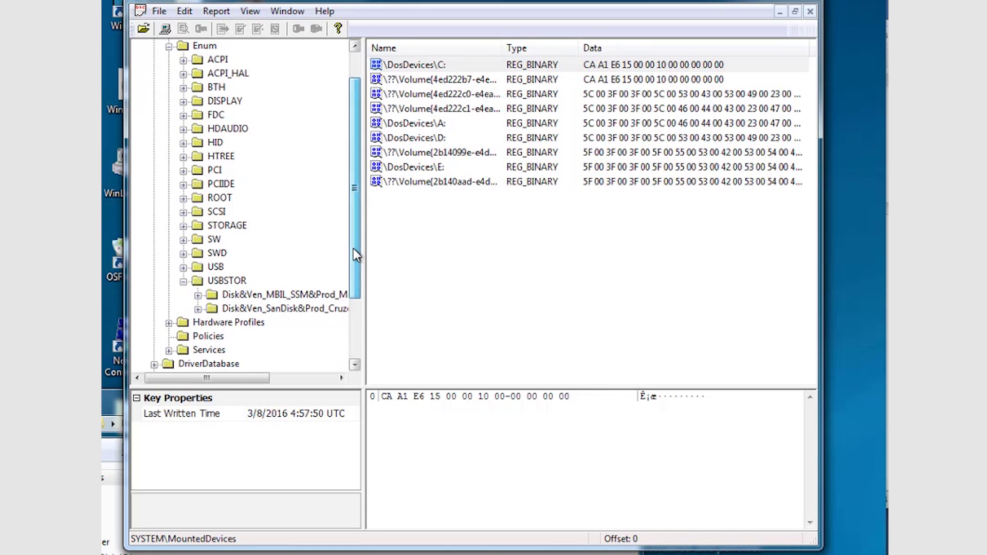
drag(355, 238, 350, 289)
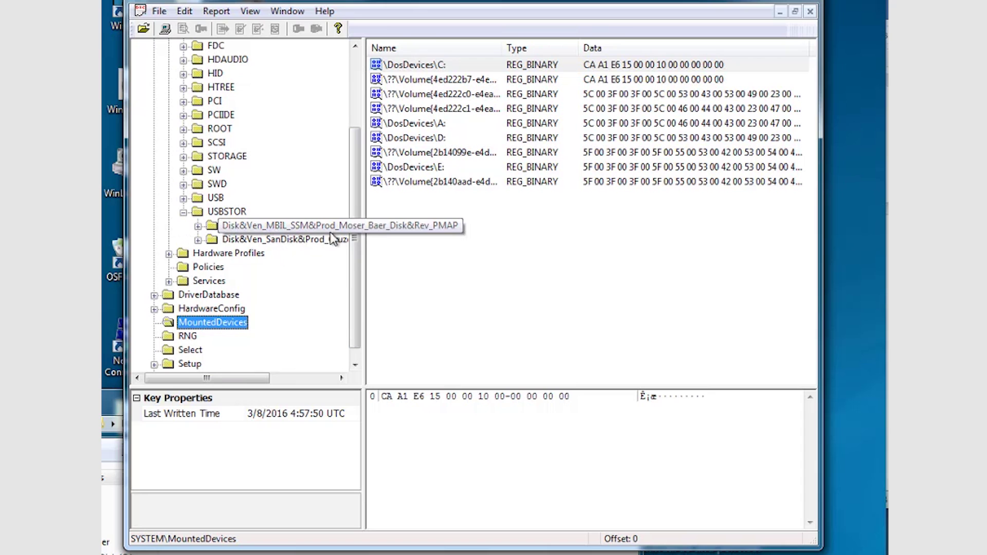
drag(364, 174, 403, 181)
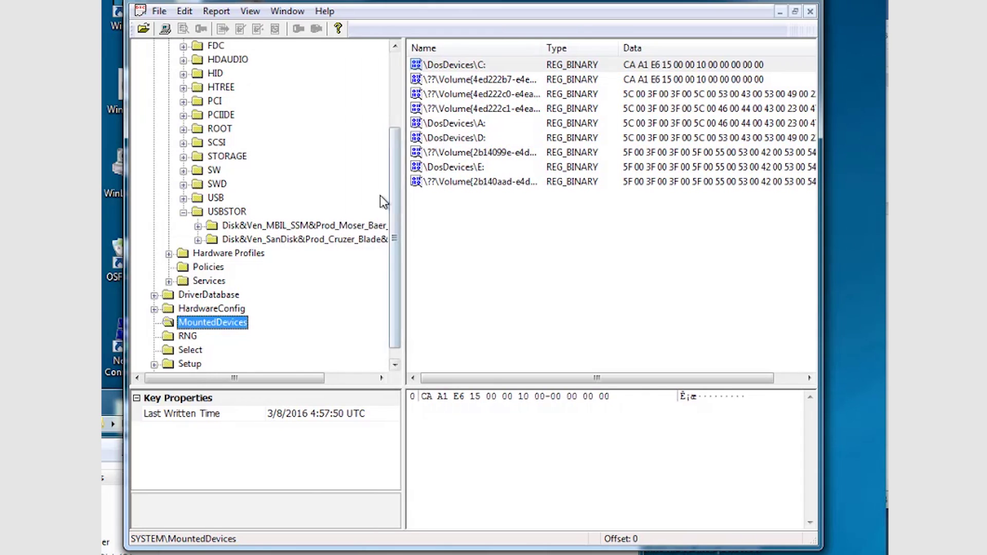
click(265, 226)
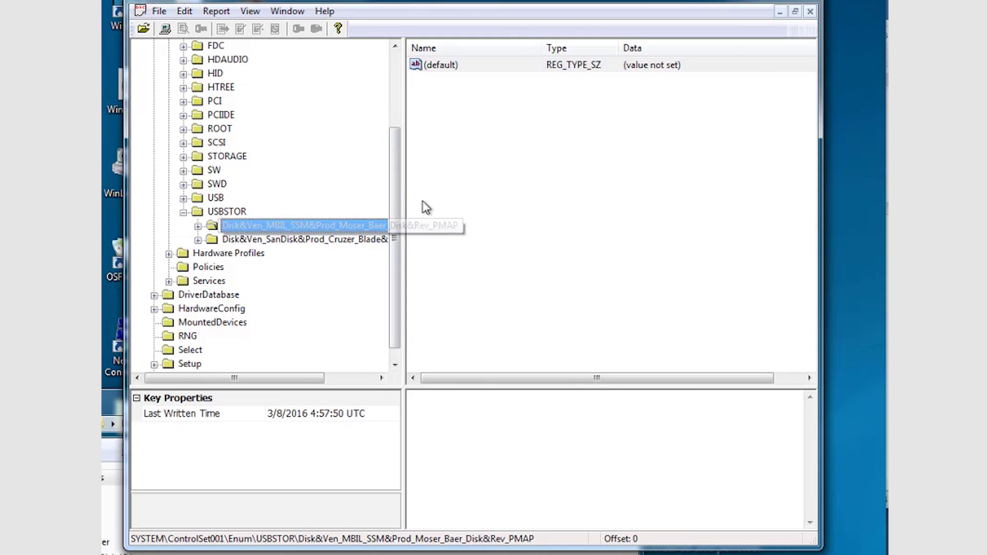
double_click(250, 226)
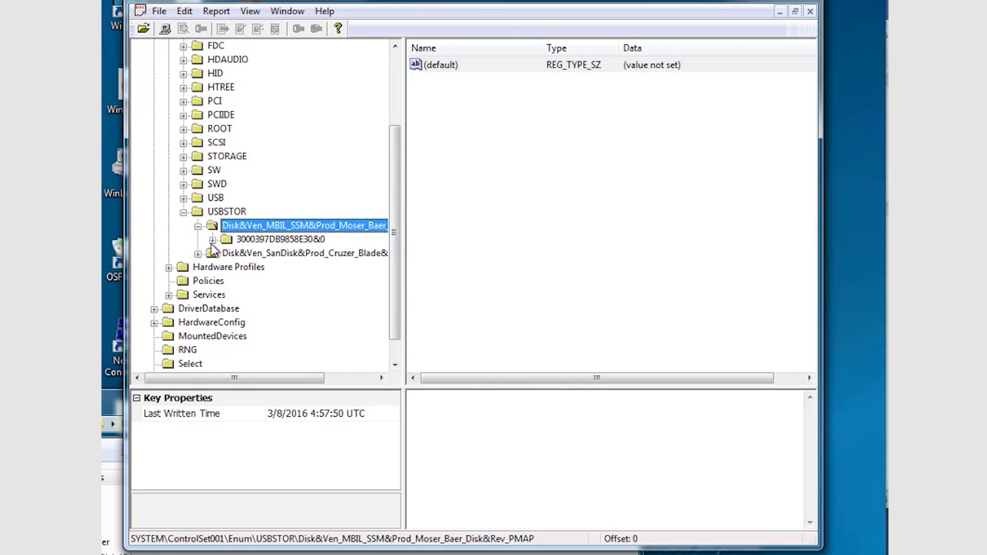
click(252, 241)
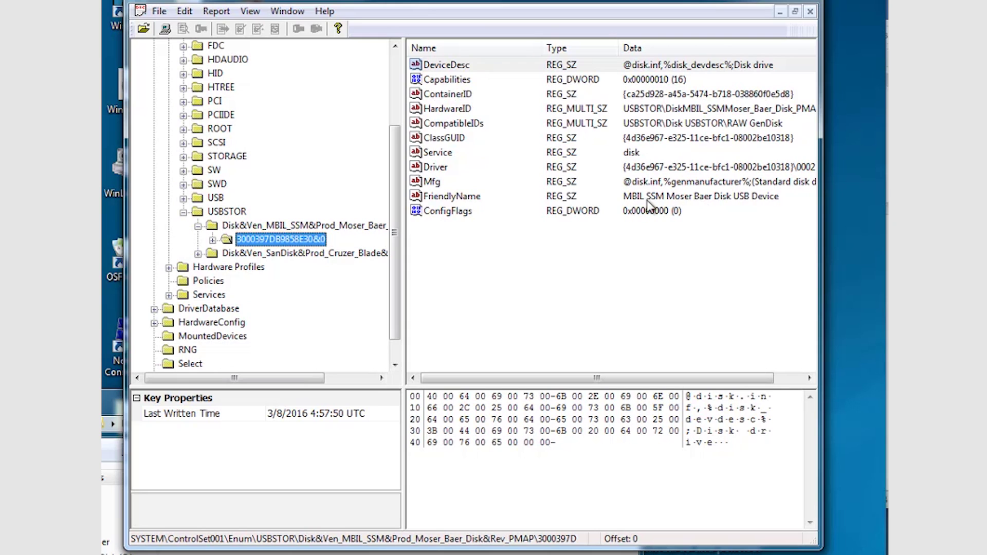
Step: View the SanDisk Cruzer Blade device instance under USBSTOR and expand its Properties key, widening the tree to show full GUID names
click(198, 253)
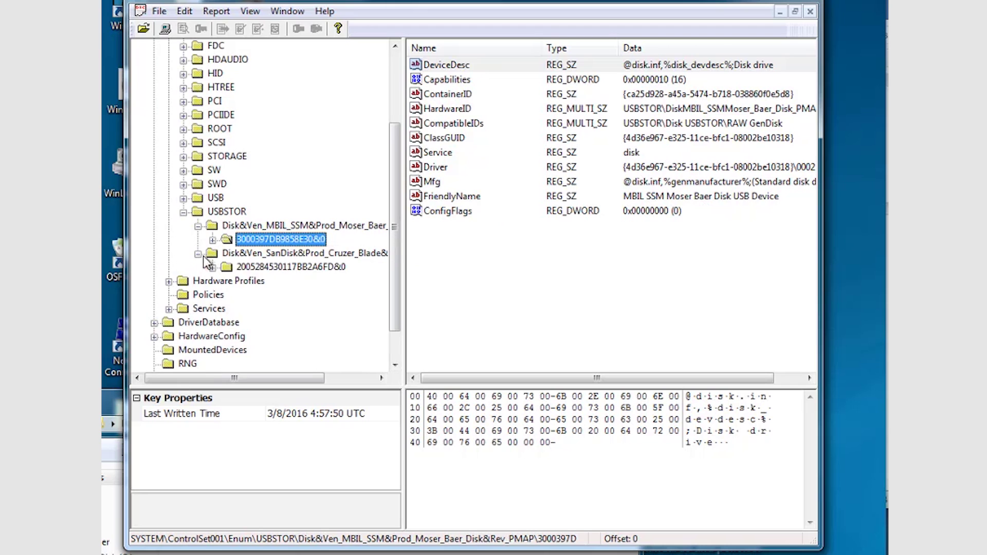
click(254, 269)
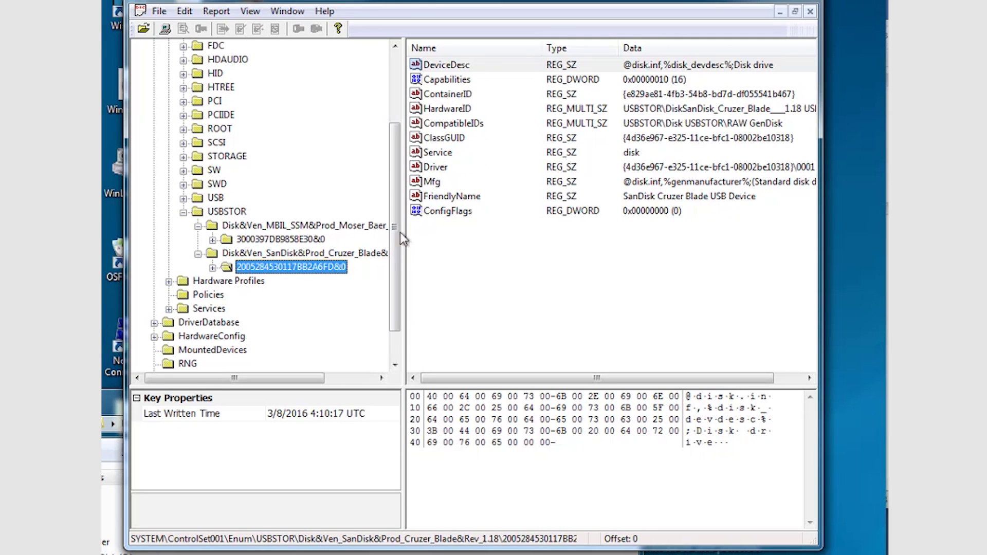
scroll(392, 256, down, 1)
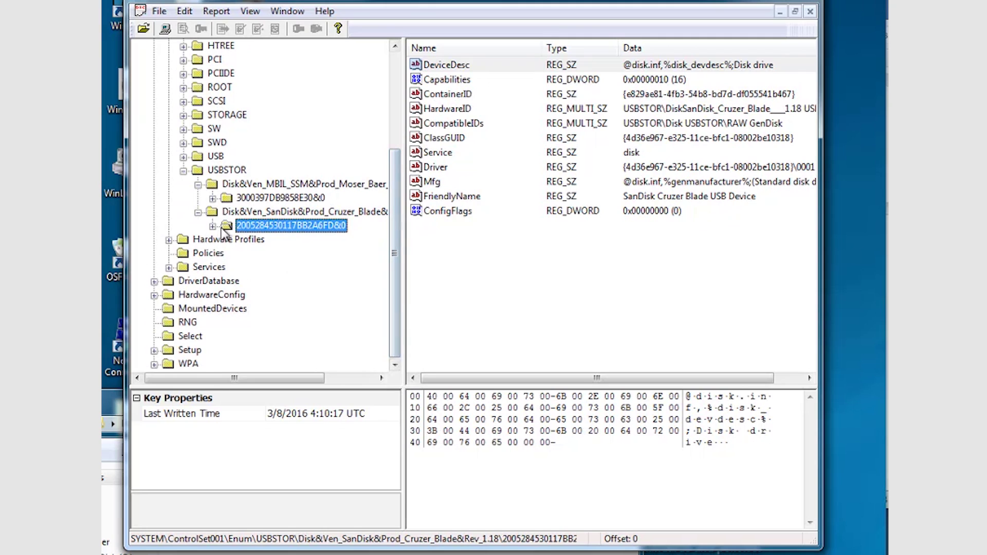
click(213, 226)
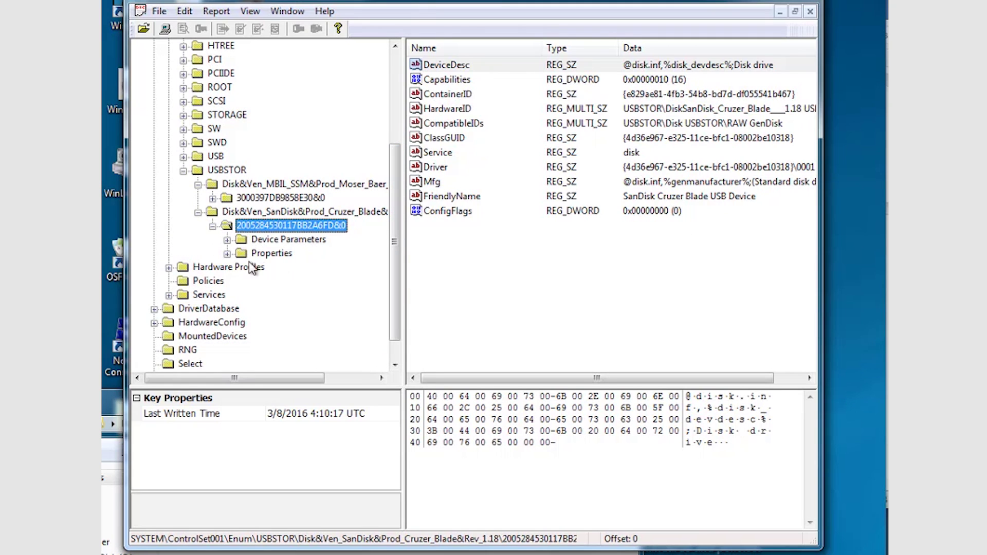
click(226, 253)
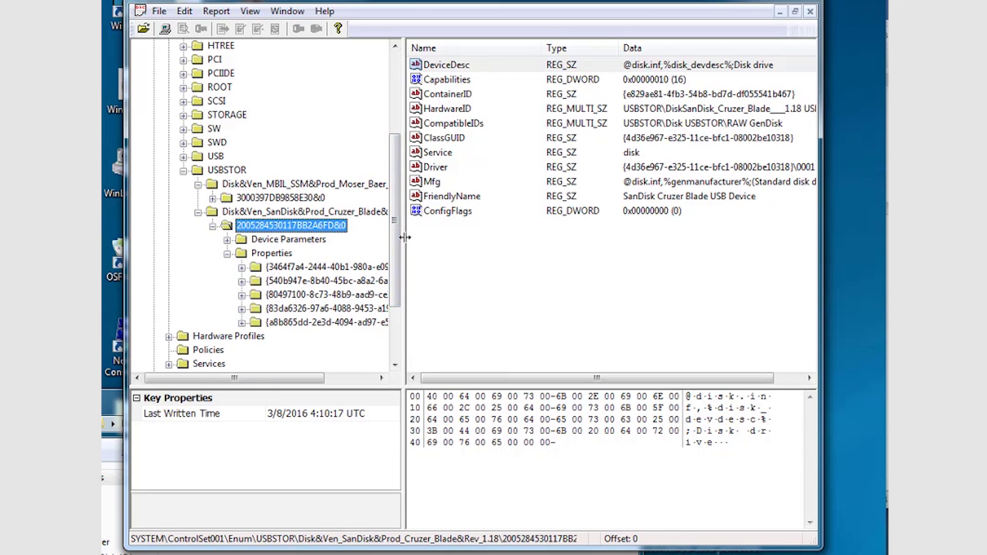
drag(406, 237, 457, 250)
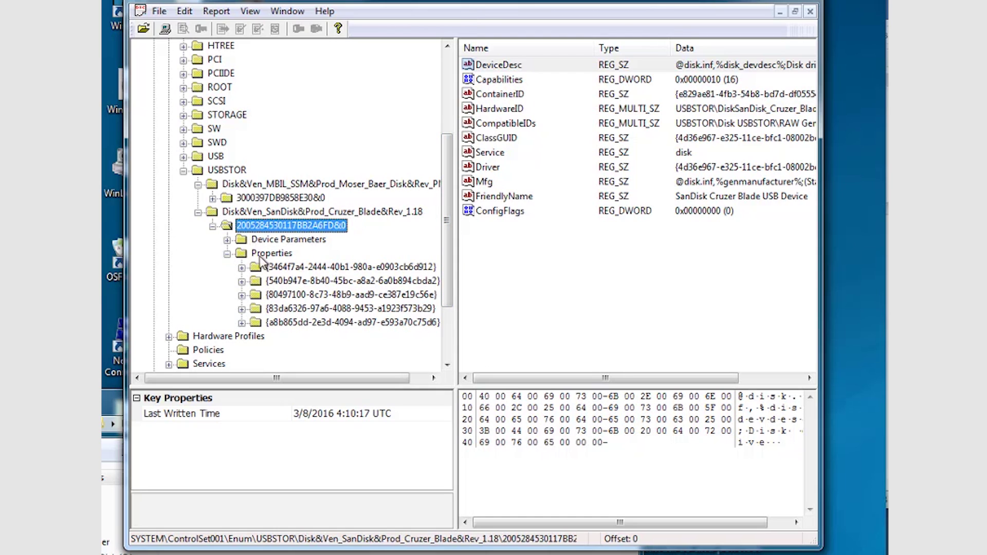
Step: Expand the {83da6326-97a6-4088-9453-a1923f573b29} property key of the SanDisk Cruzer Blade and examine the 0066 value and its last written time
click(241, 308)
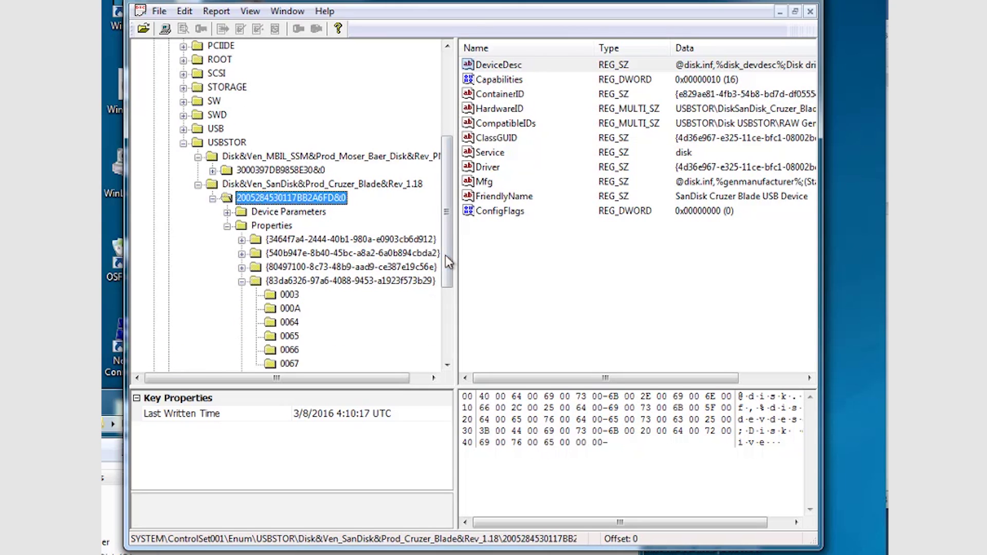
scroll(443, 260, down, 2)
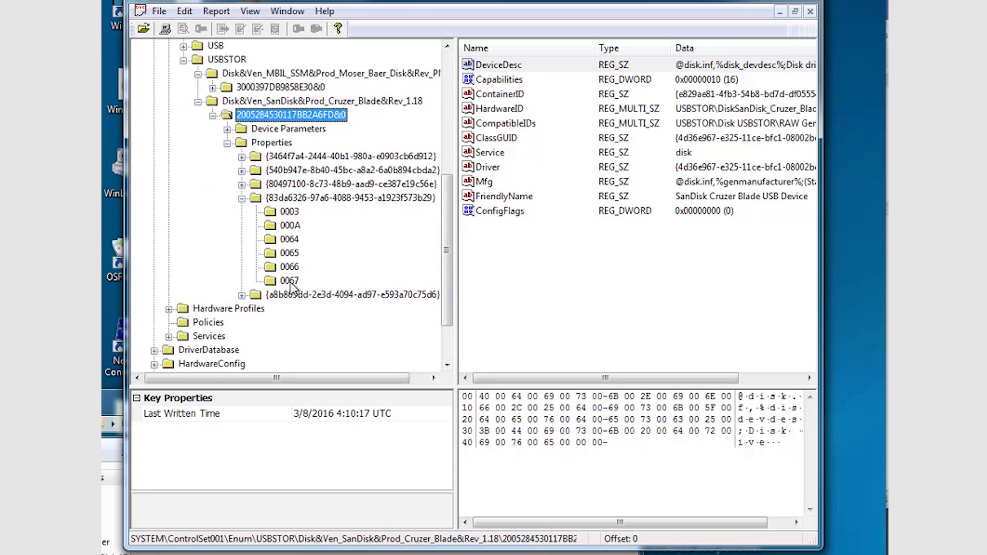
click(242, 184)
click(242, 184)
click(242, 170)
click(241, 170)
click(290, 268)
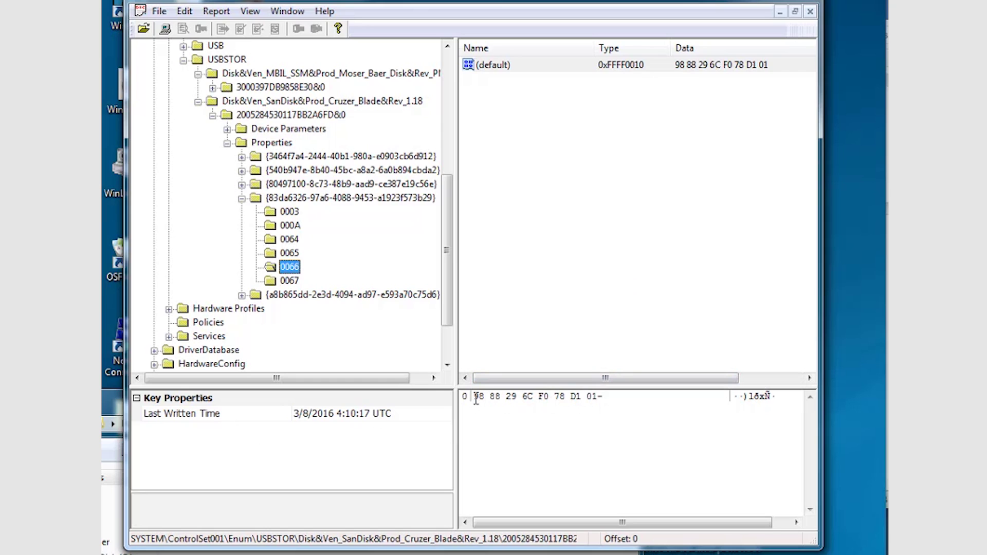
drag(475, 399, 606, 396)
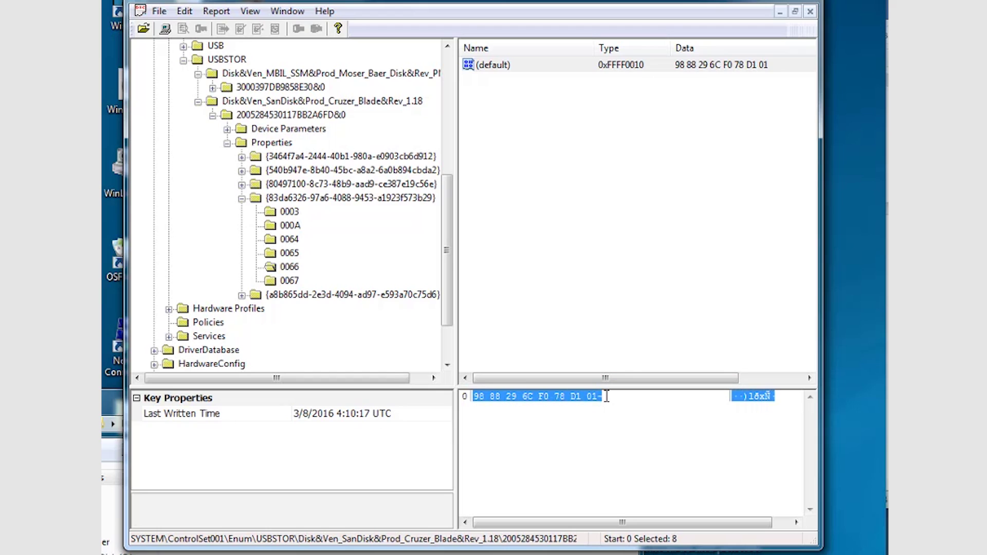
click(553, 421)
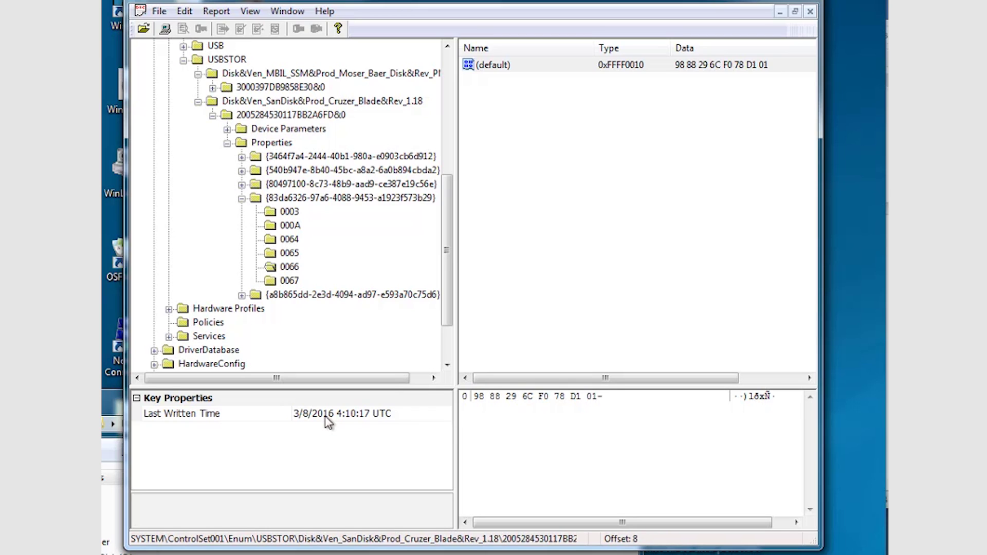
Step: Compare the SanDisk device's 0067, 0066 and 0064 timestamp keys, and collapse the SanDisk Cruzer Blade branch
click(289, 282)
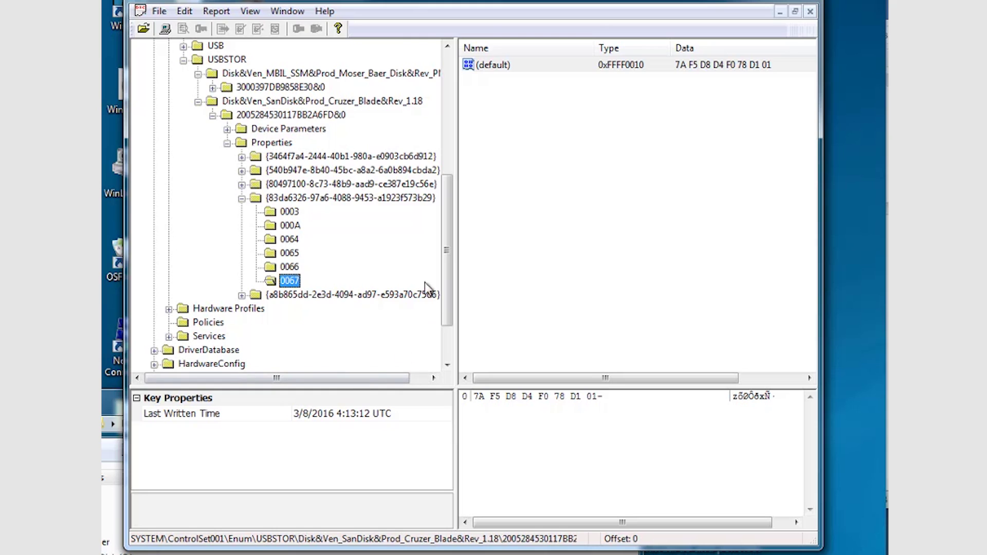
click(290, 267)
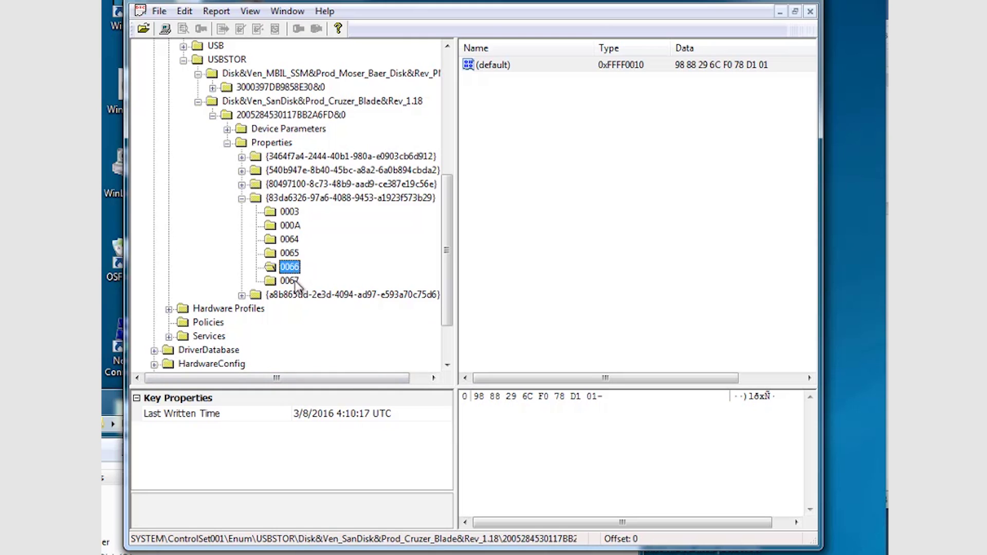
click(291, 281)
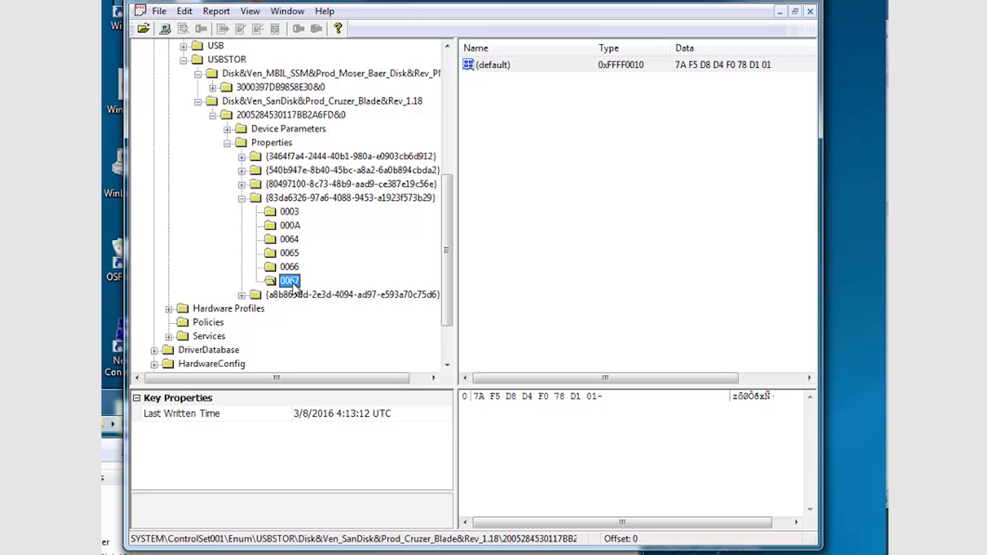
click(294, 239)
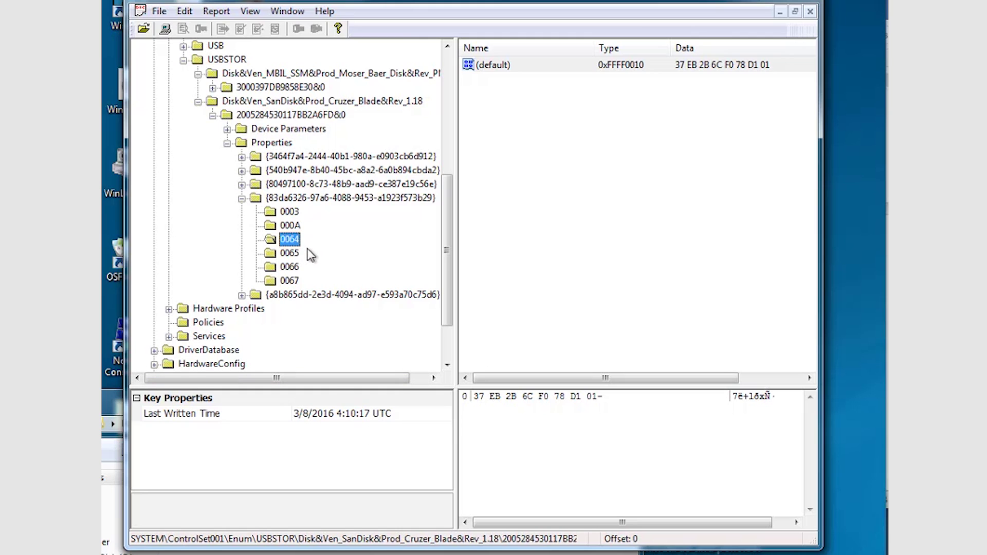
click(241, 198)
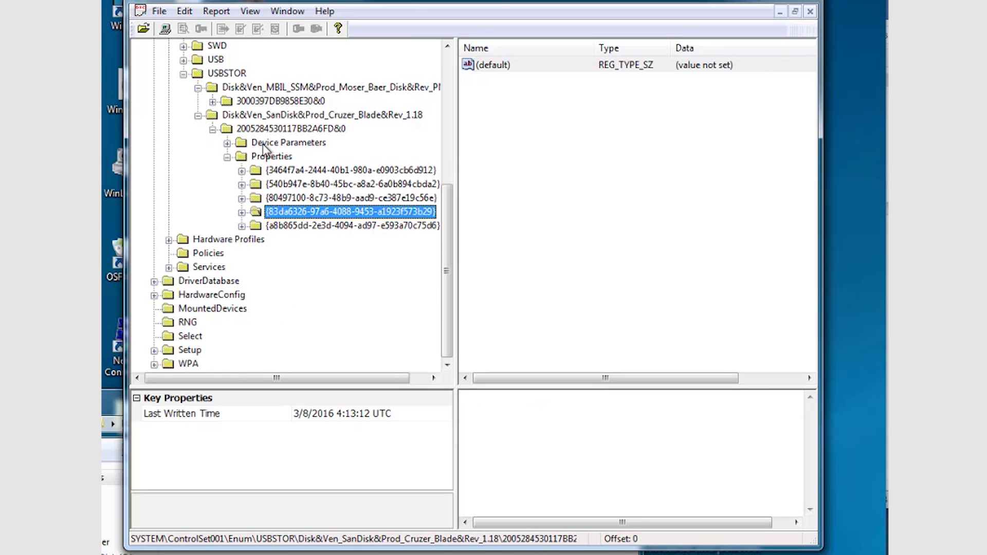
click(198, 116)
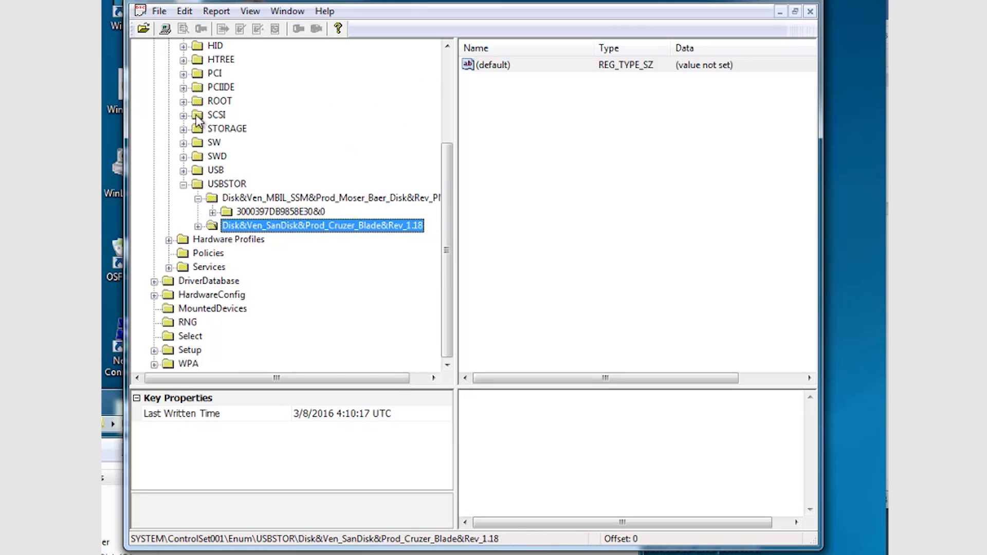
Step: Inspect the 0066 and 0067 keys under the Moser Baer disk's {83da6326-97a6-4088-9453-a1923f573b29} property key, and collapse USBSTOR
click(213, 213)
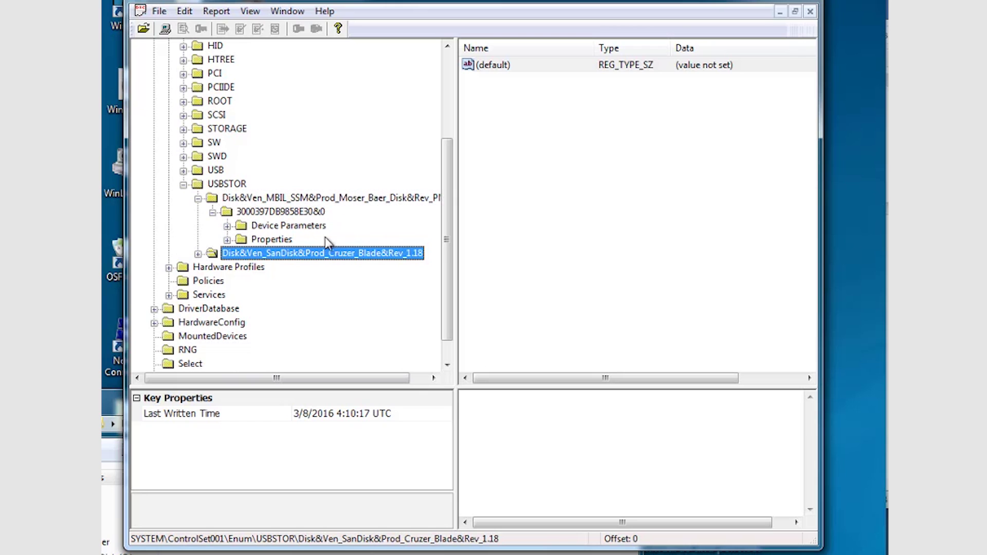
click(228, 240)
click(241, 295)
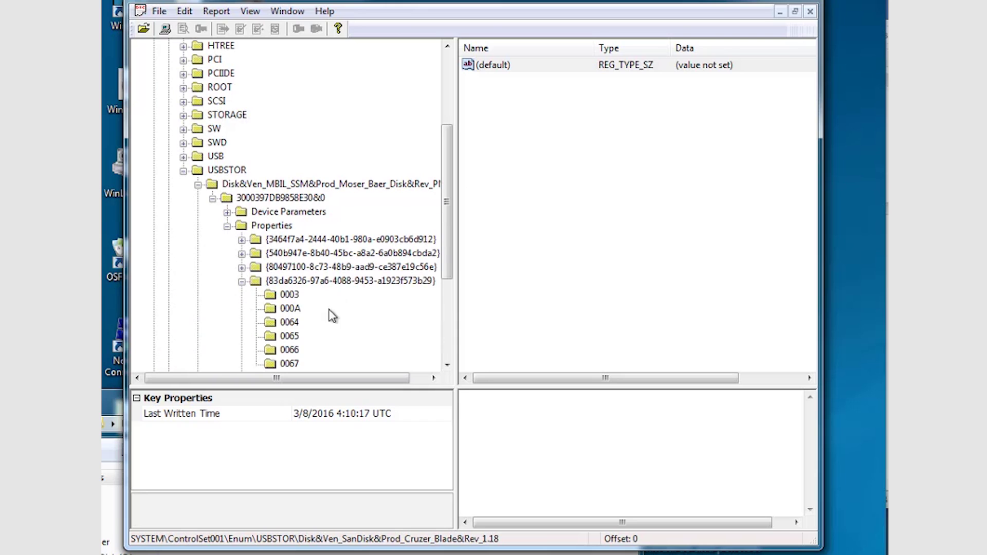
click(291, 351)
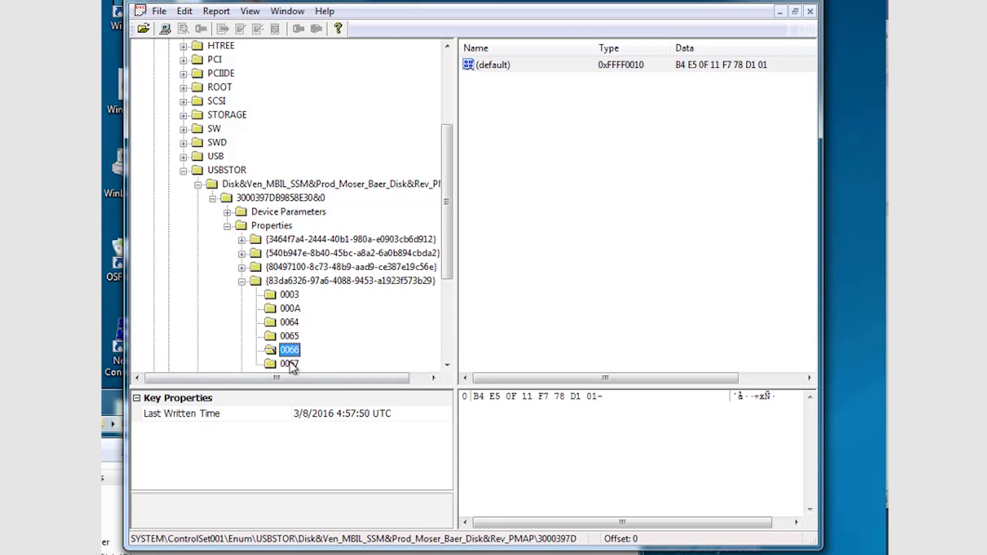
click(291, 365)
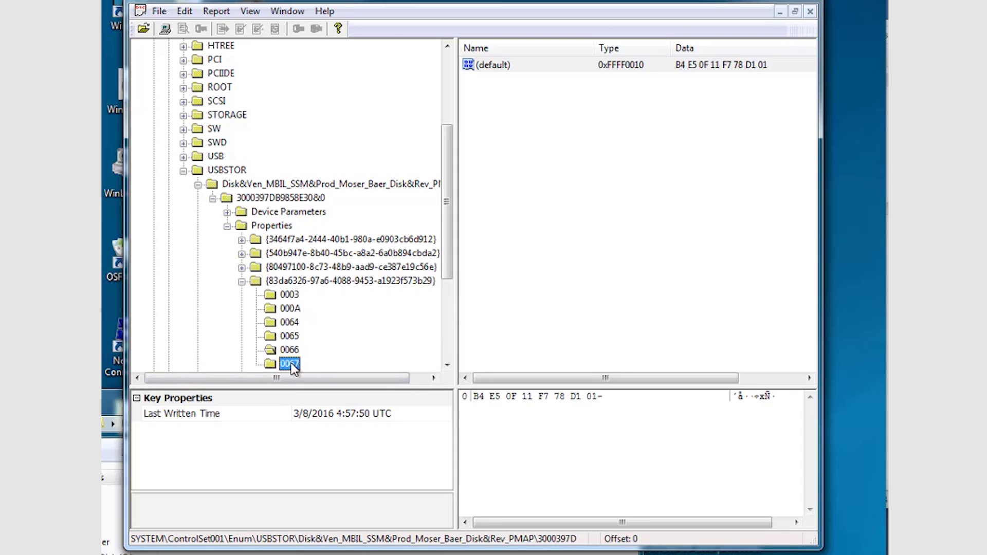
click(241, 281)
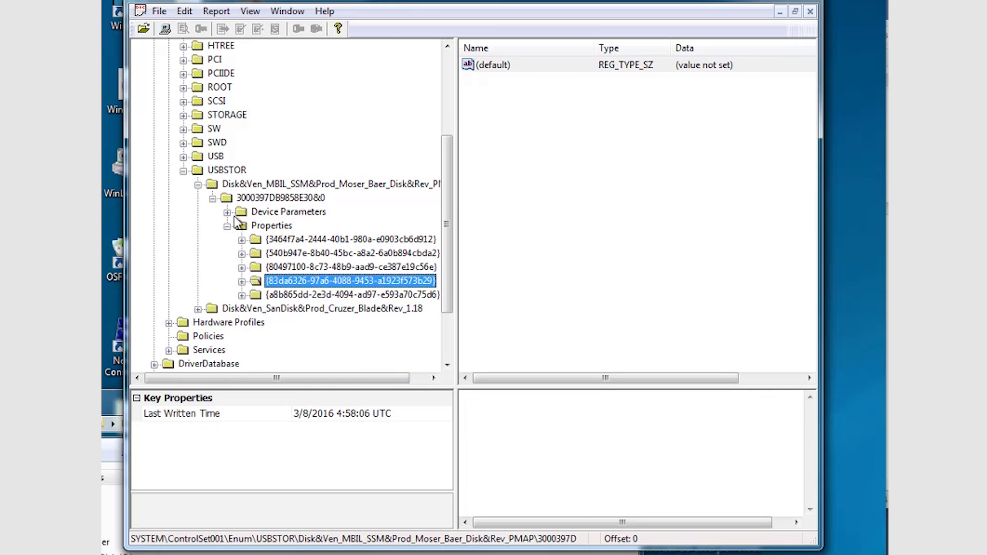
click(183, 171)
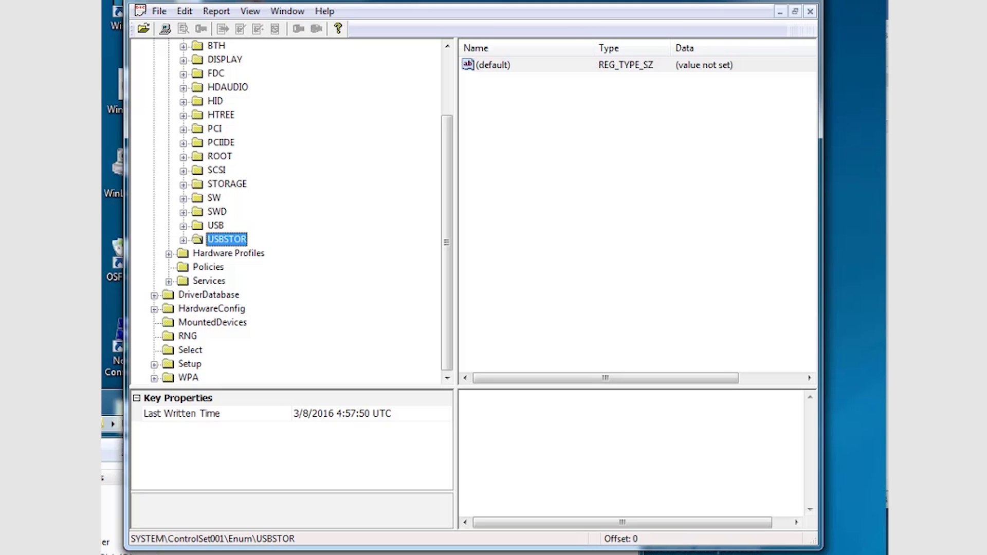
Step: Load the NTUSER.DAT hive from the Registry Hives folder into Registry Viewer, closing the open SYSTEM hive
drag(467, 4, 486, 5)
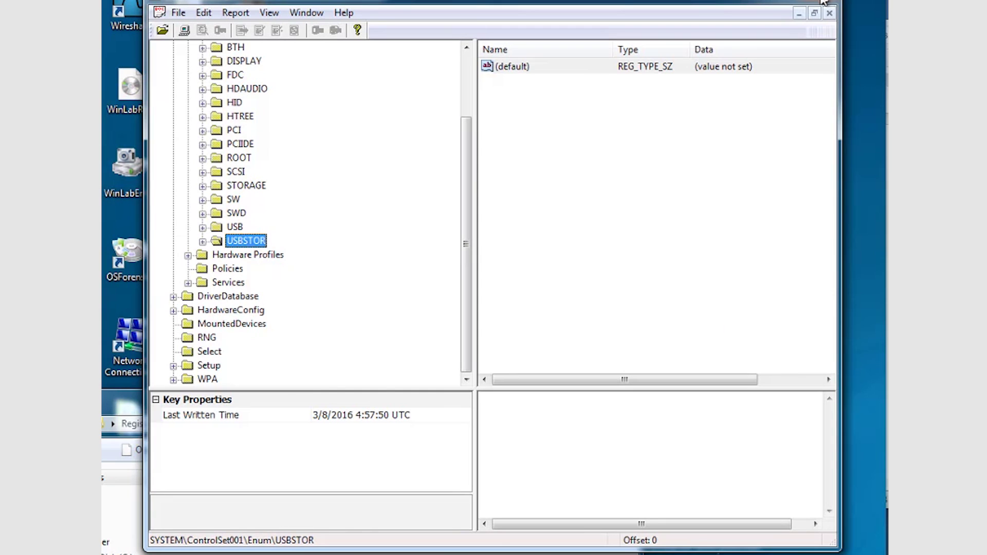
click(123, 527)
drag(306, 397, 378, 368)
click(274, 498)
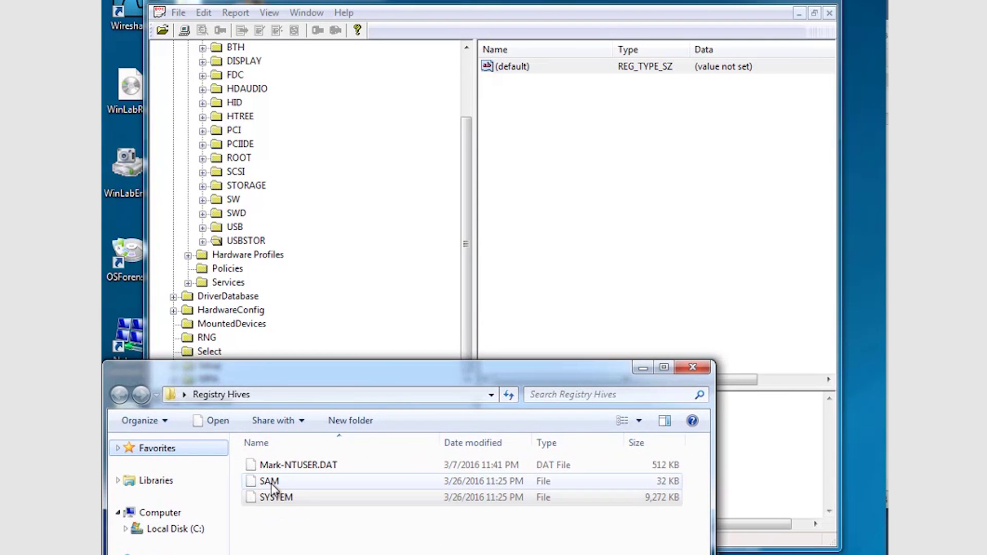
click(282, 468)
drag(283, 469, 327, 236)
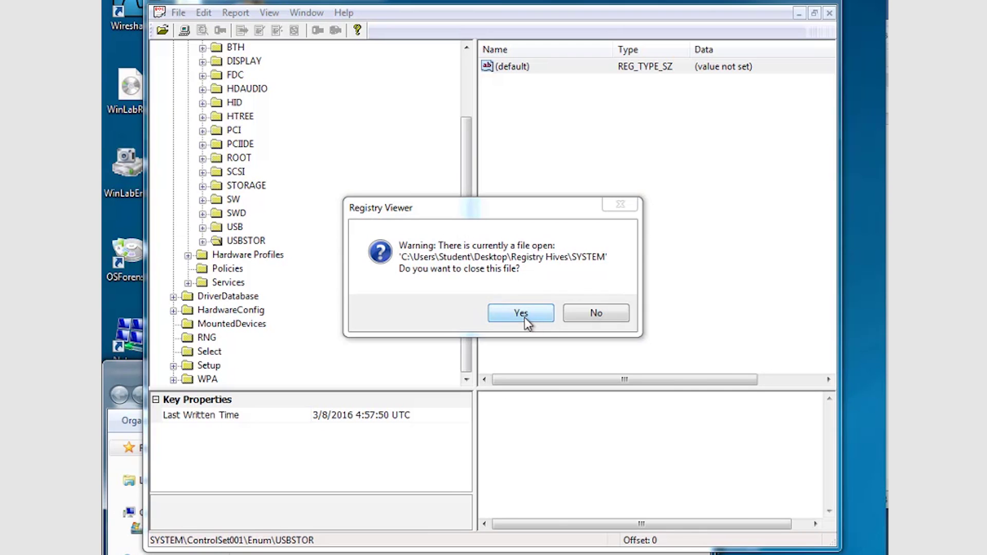
click(520, 313)
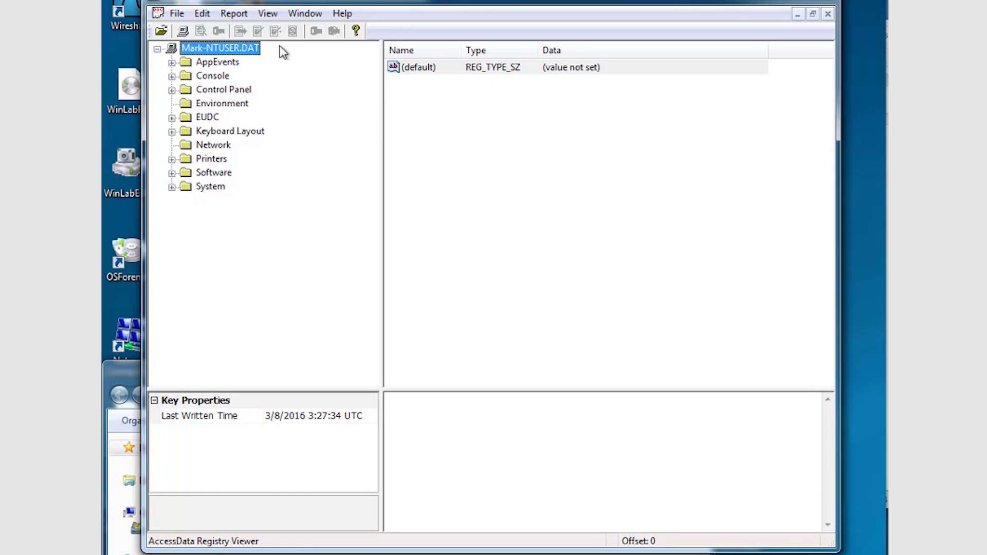
Step: Search the NTUSER.DAT hive for TypedURLs, looking at keys only and excluding values and data
click(176, 18)
mouse_move(234, 14)
click(224, 31)
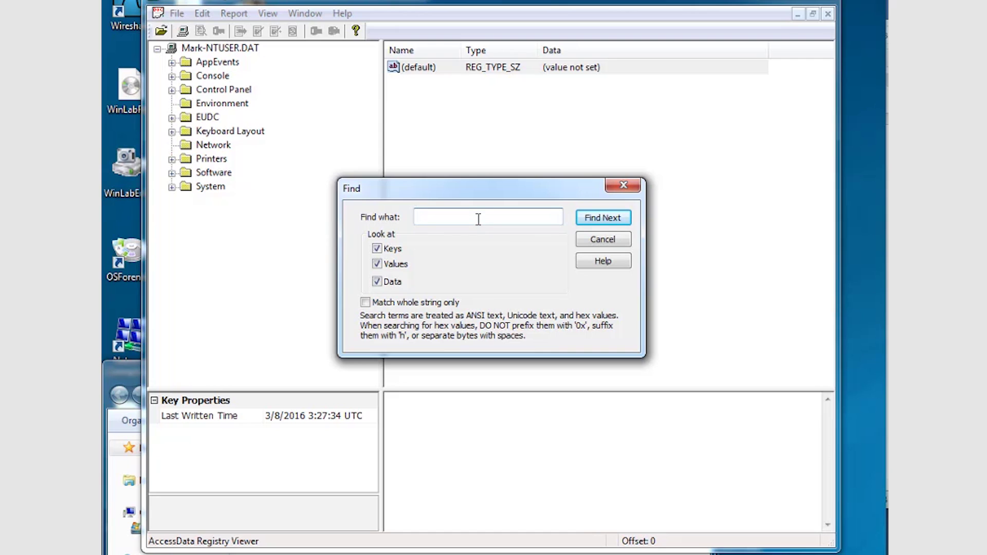
text(TypedURLs)
drag(467, 216, 408, 217)
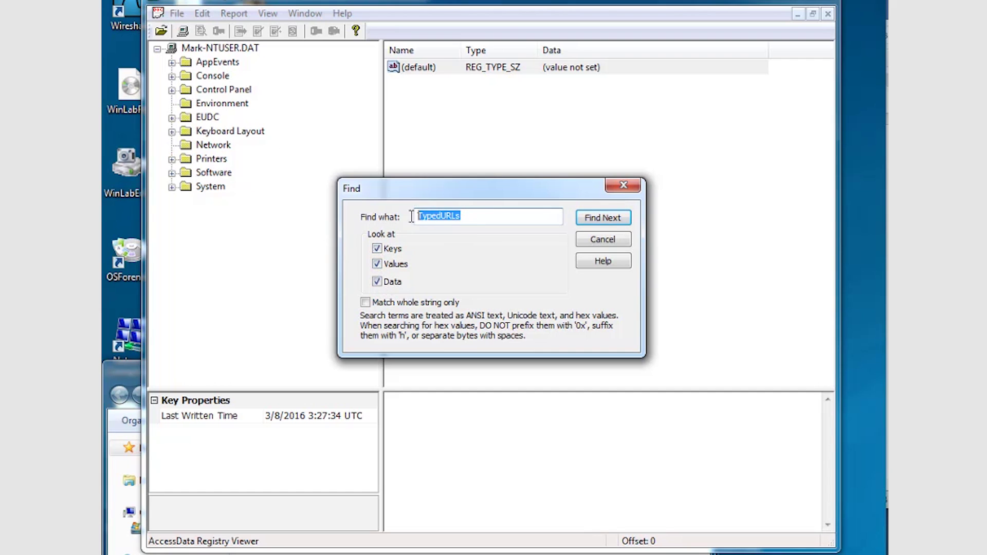
click(378, 281)
click(378, 265)
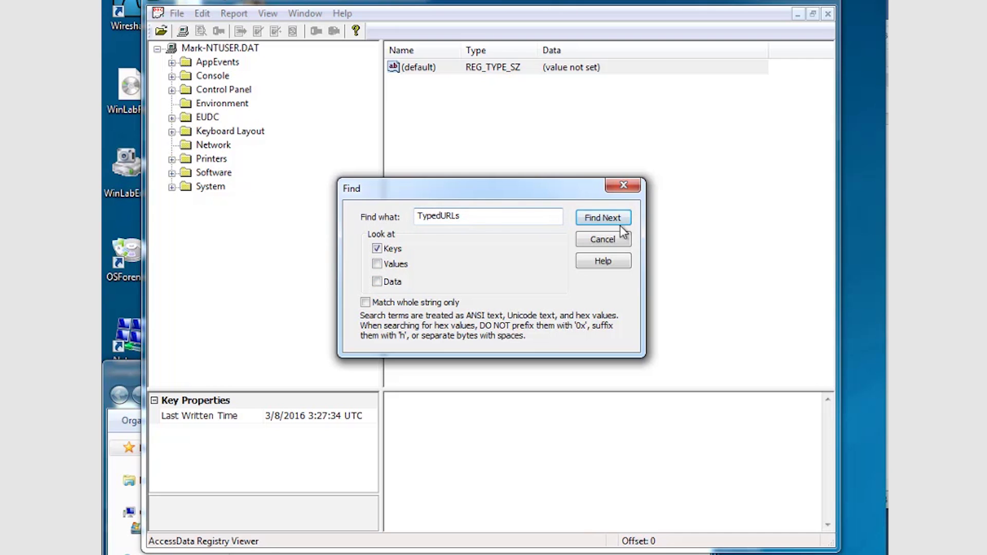
click(603, 218)
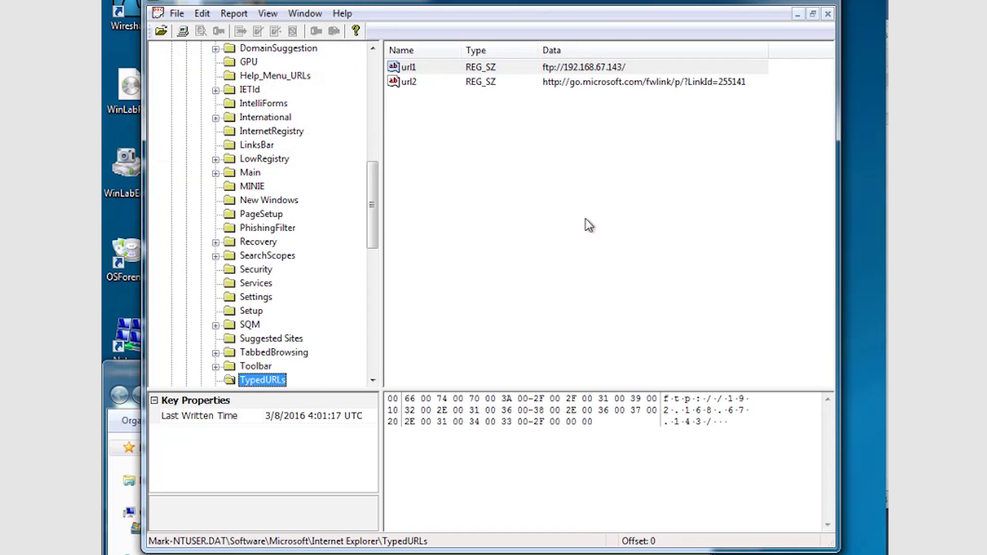
Step: Examine the url1 and url2 values in the Internet Explorer TypedURLs key
drag(375, 225, 388, 261)
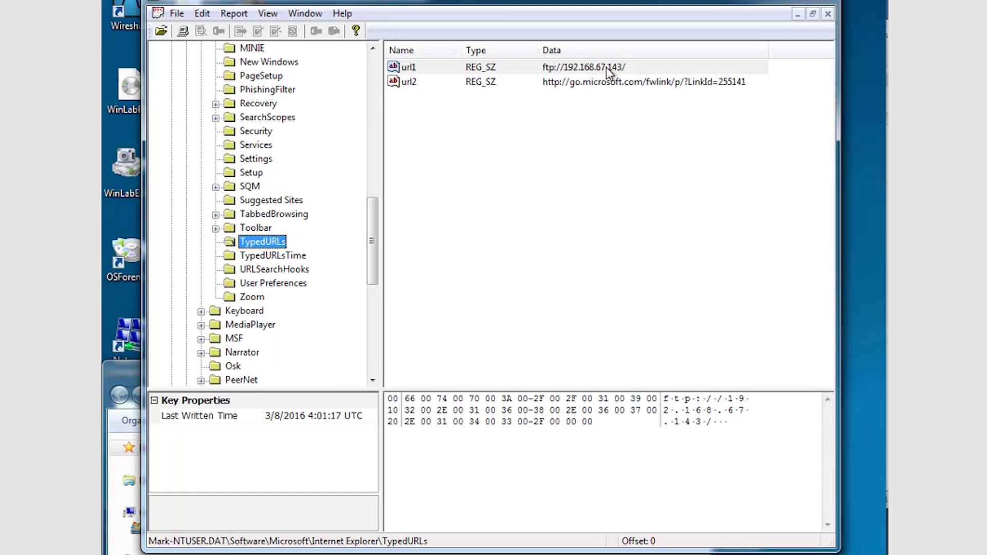
click(416, 71)
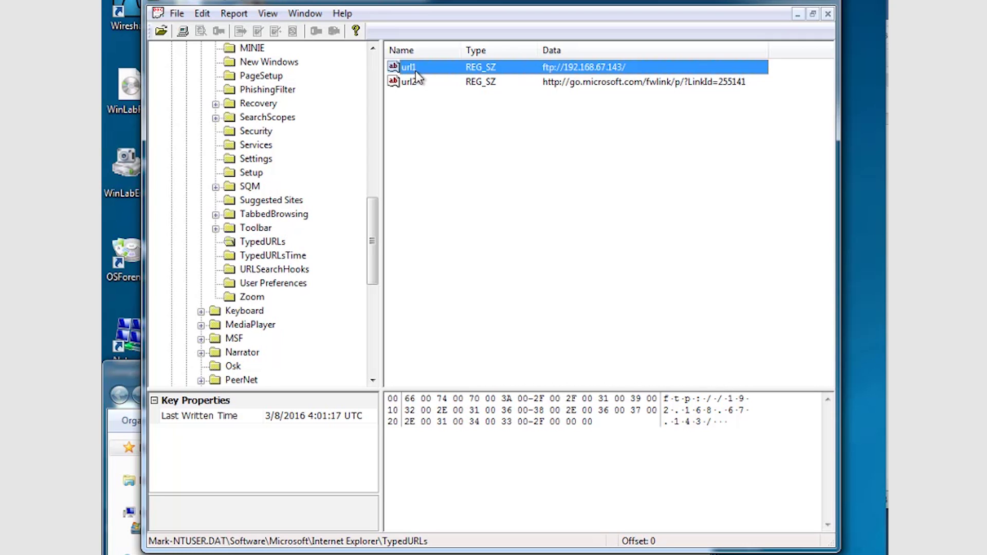
click(423, 82)
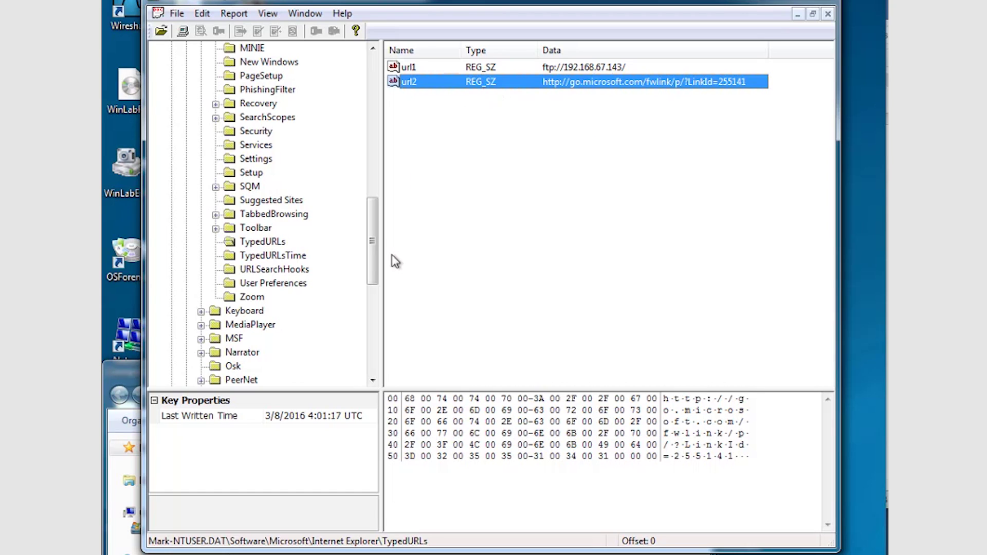
click(371, 257)
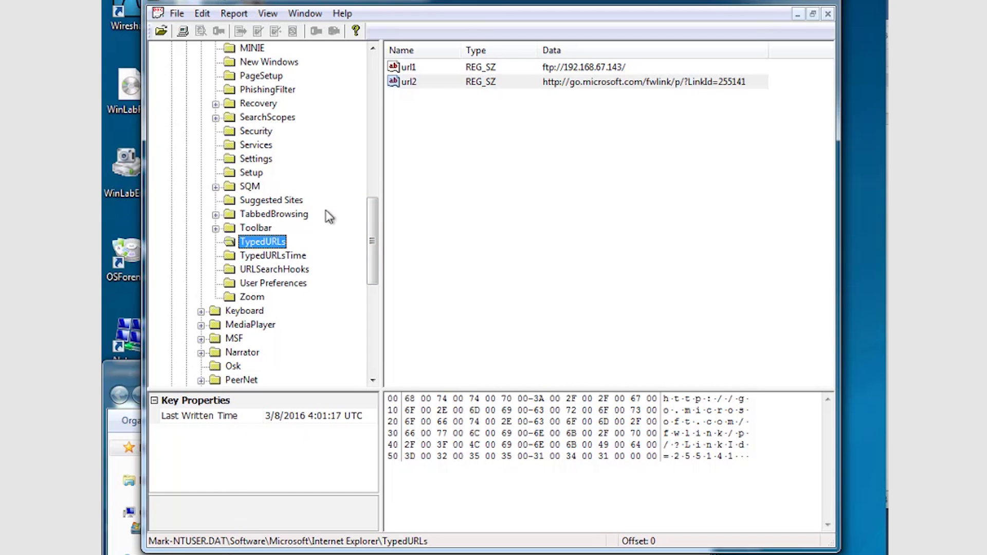
click(493, 72)
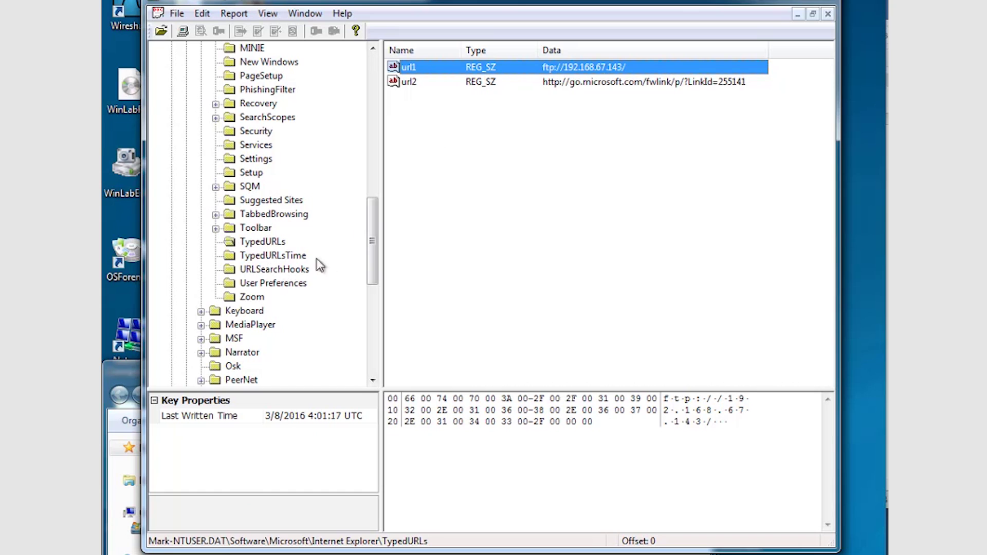
Step: View the url1 and url2 binary timestamps in the TypedURLsTime key
click(257, 258)
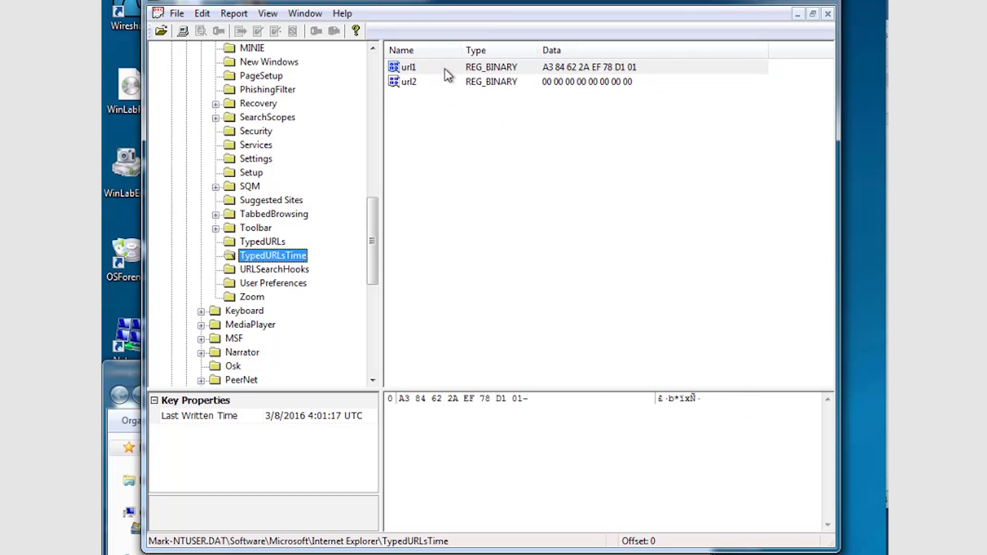
click(478, 73)
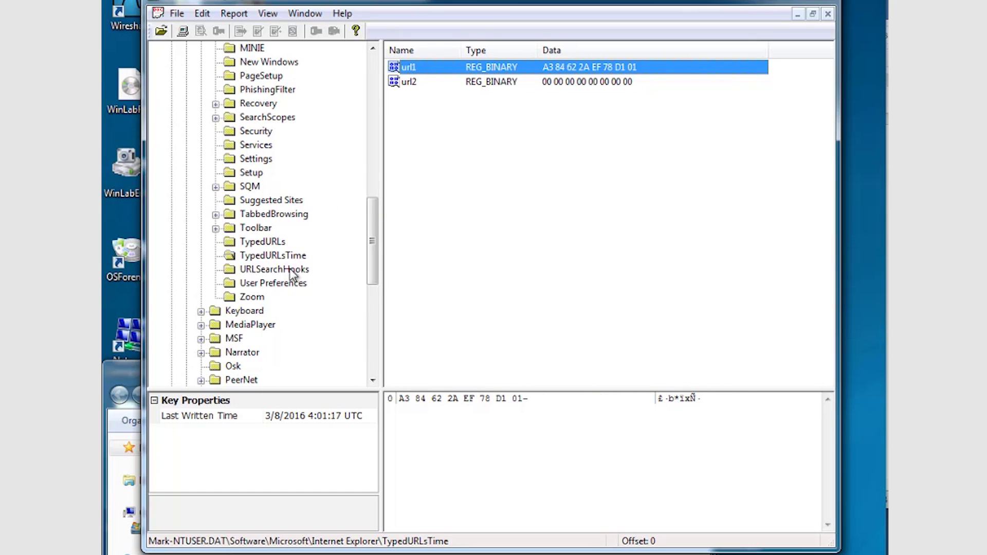
click(492, 86)
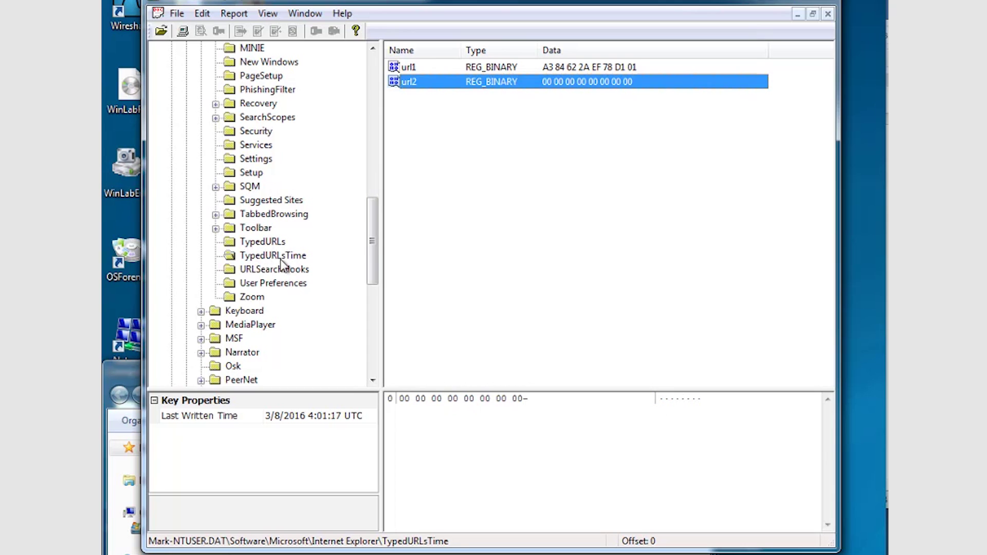
drag(373, 254, 371, 202)
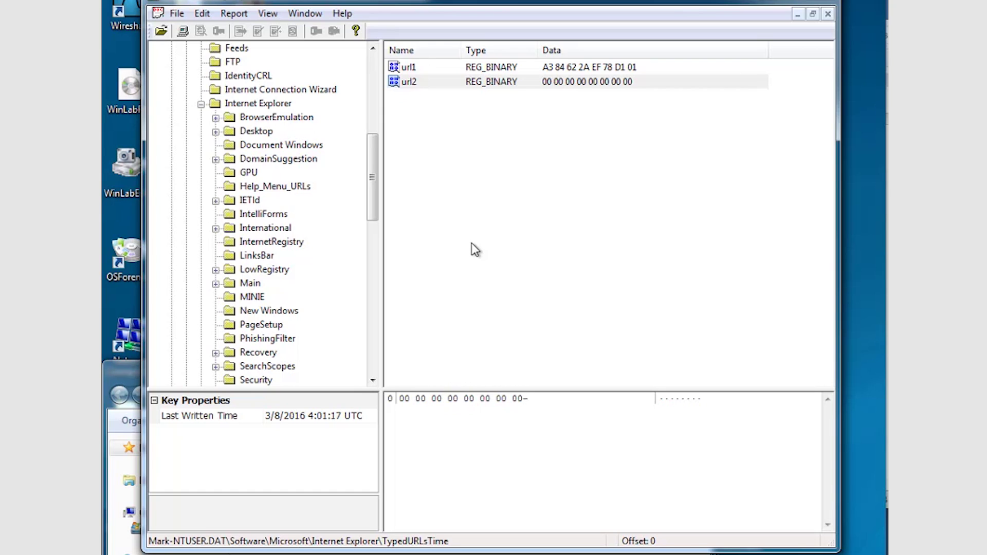
mouse_move(510, 3)
mouse_down()
mouse_move(523, 1)
mouse_move(500, 1)
mouse_move(512, 1)
mouse_up()
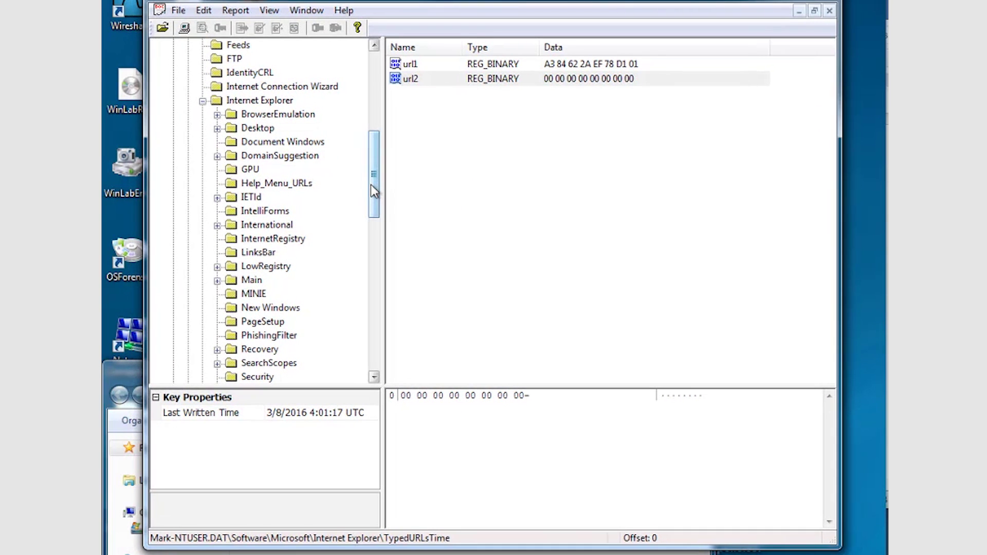
drag(371, 186, 373, 186)
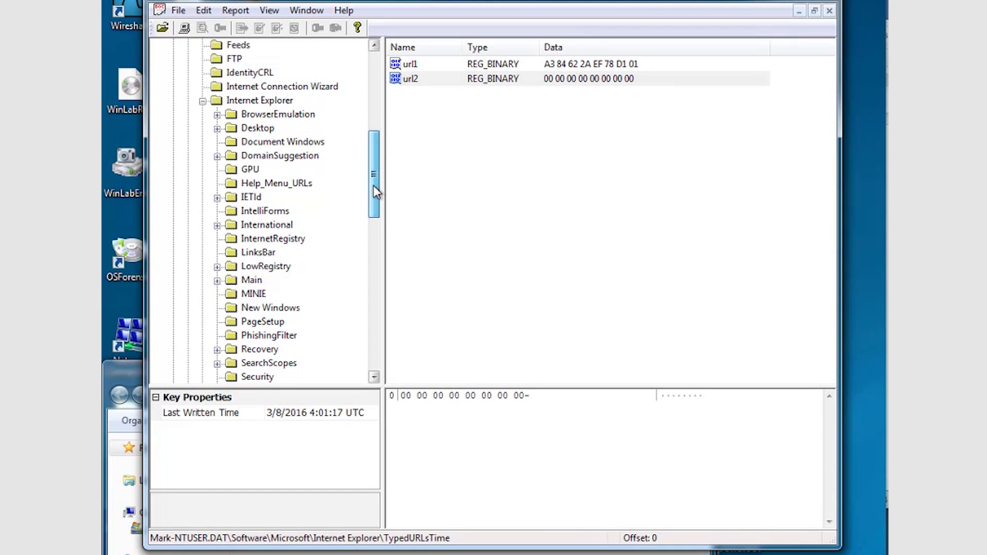